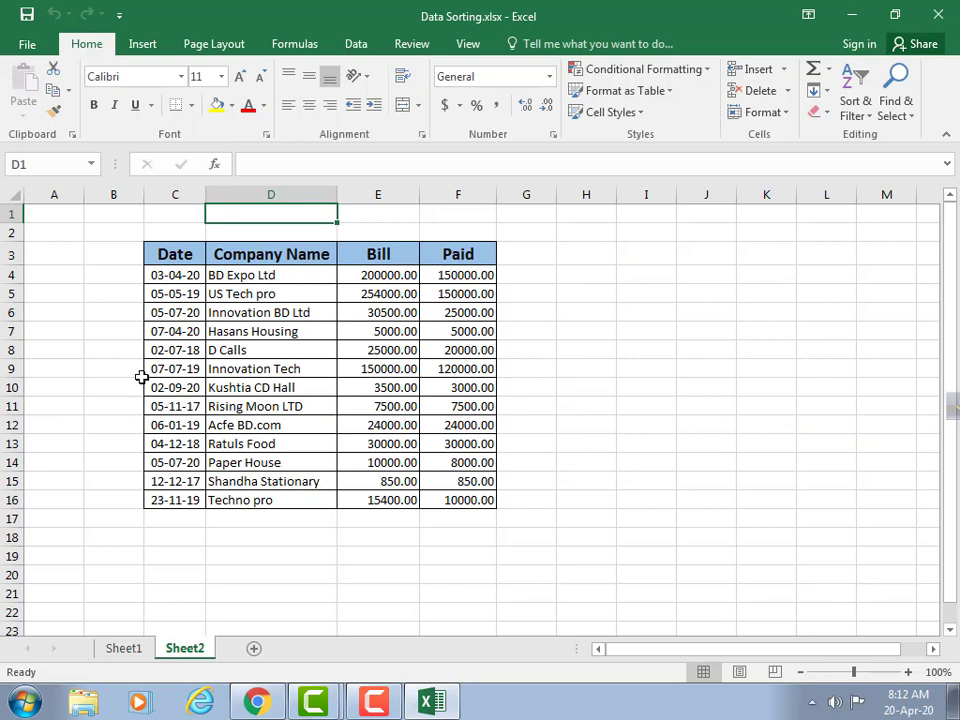
- Examine the unsorted dates in the Date column, cells C4 to C16
{"action": "left_click_drag", "start_coordinate": [182, 275], "coordinate": [198, 500]}
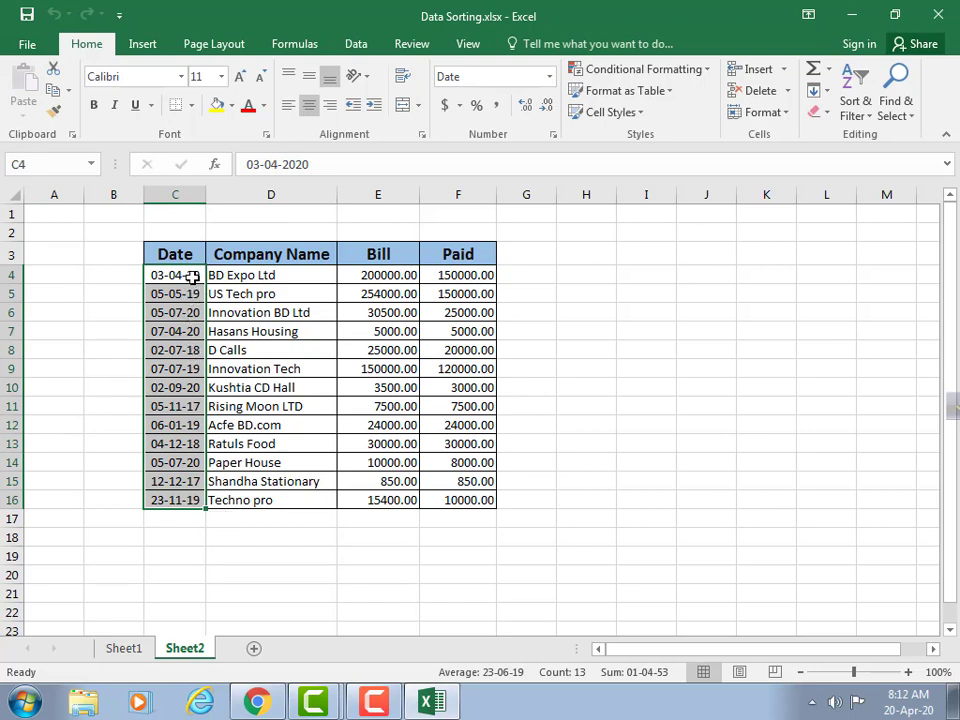
{"action": "left_click", "coordinate": [192, 277]}
{"action": "left_click", "coordinate": [191, 292]}
{"action": "left_click", "coordinate": [188, 314]}
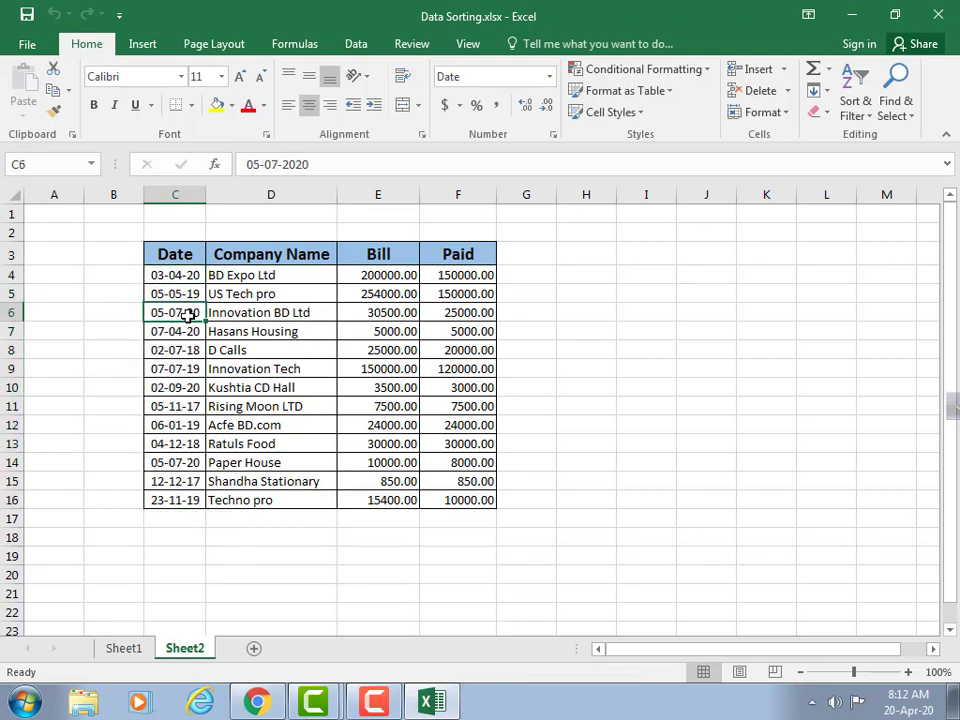
{"action": "left_click", "coordinate": [184, 349]}
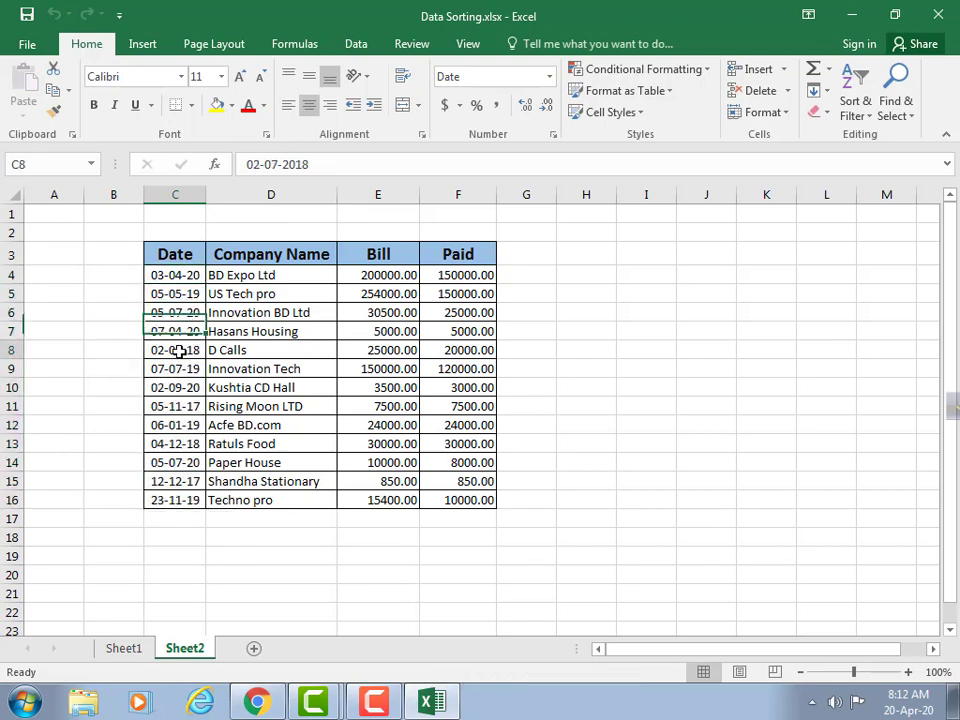
{"action": "left_click", "coordinate": [182, 297]}
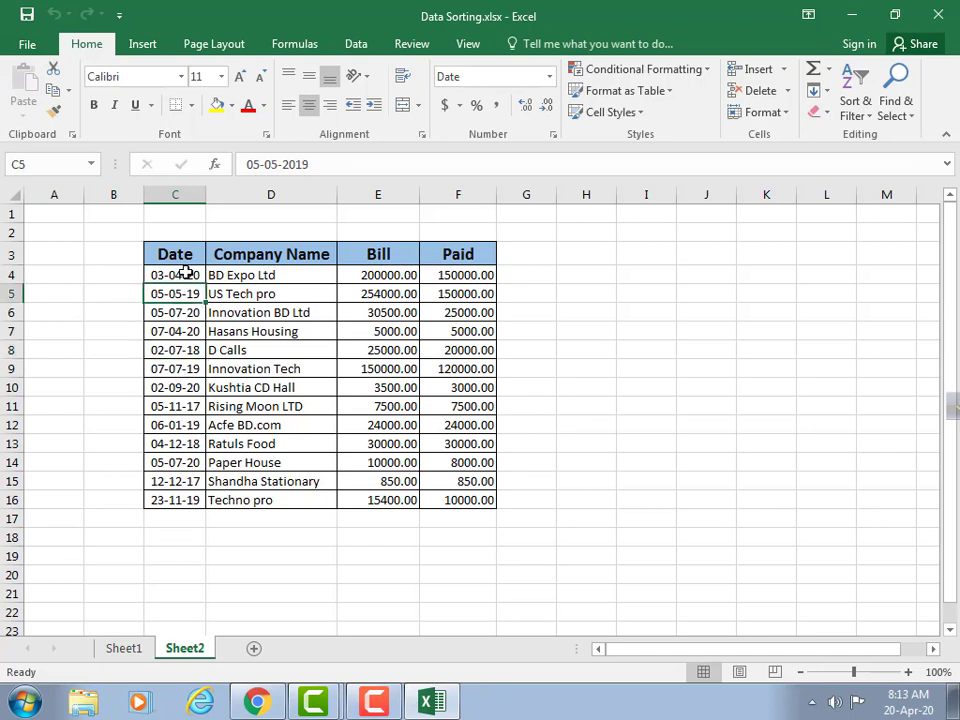
{"action": "left_click_drag", "start_coordinate": [186, 273], "coordinate": [183, 487]}
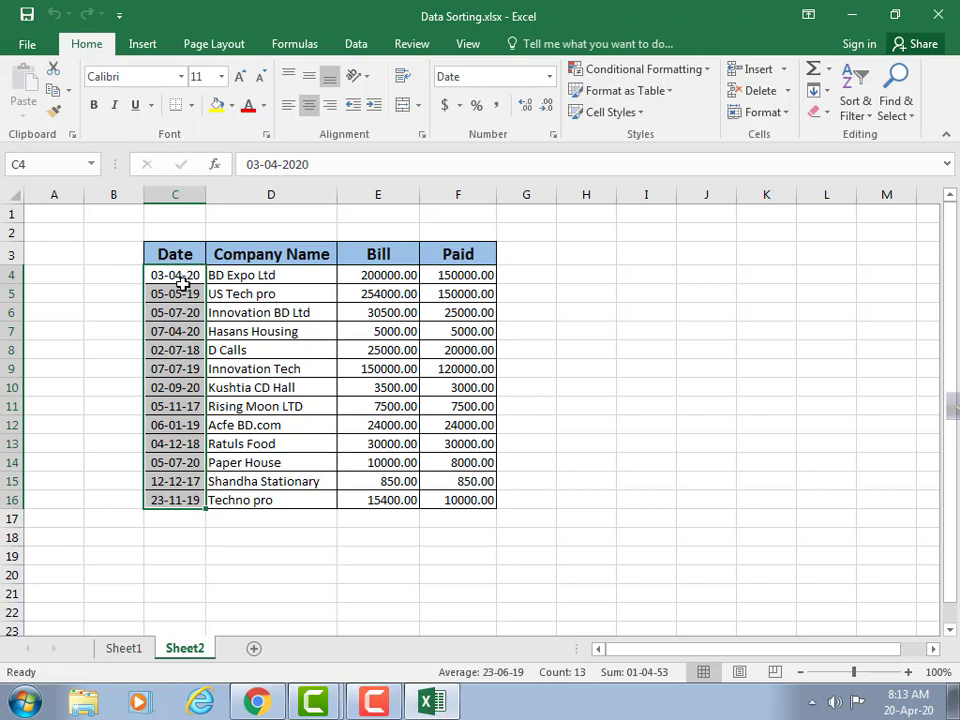
{"action": "left_click", "coordinate": [185, 292]}
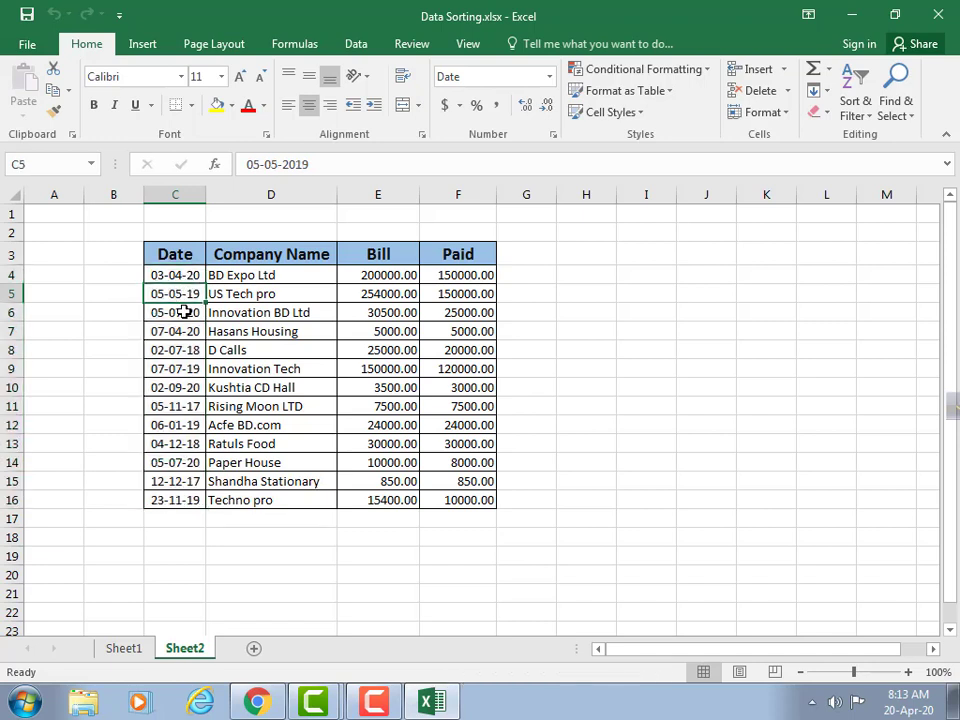
{"action": "left_click", "coordinate": [184, 314]}
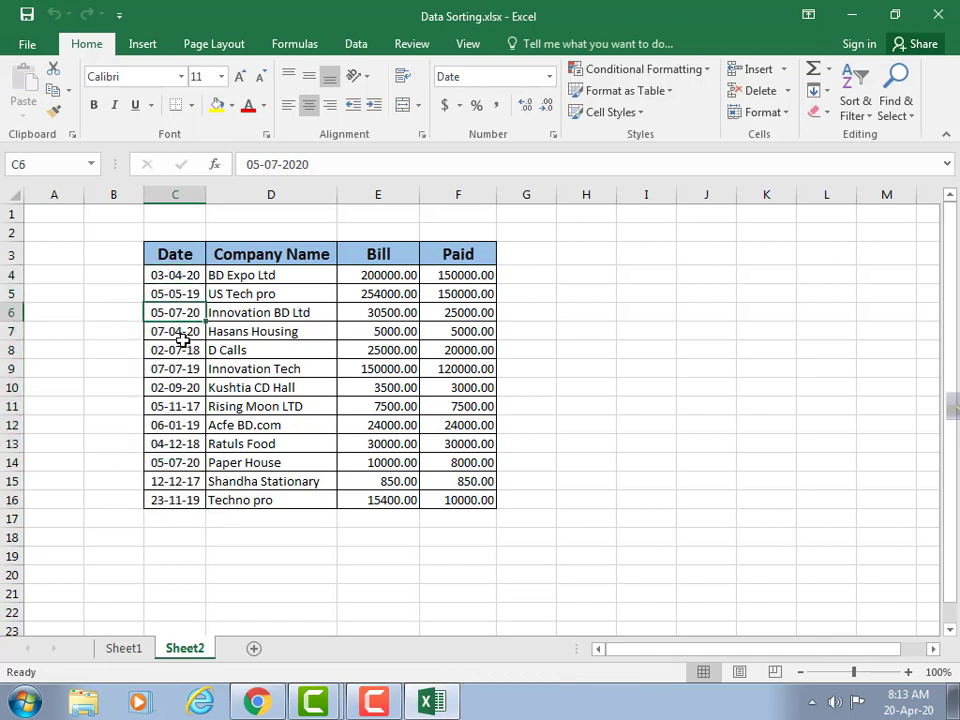
{"action": "left_click", "coordinate": [183, 338]}
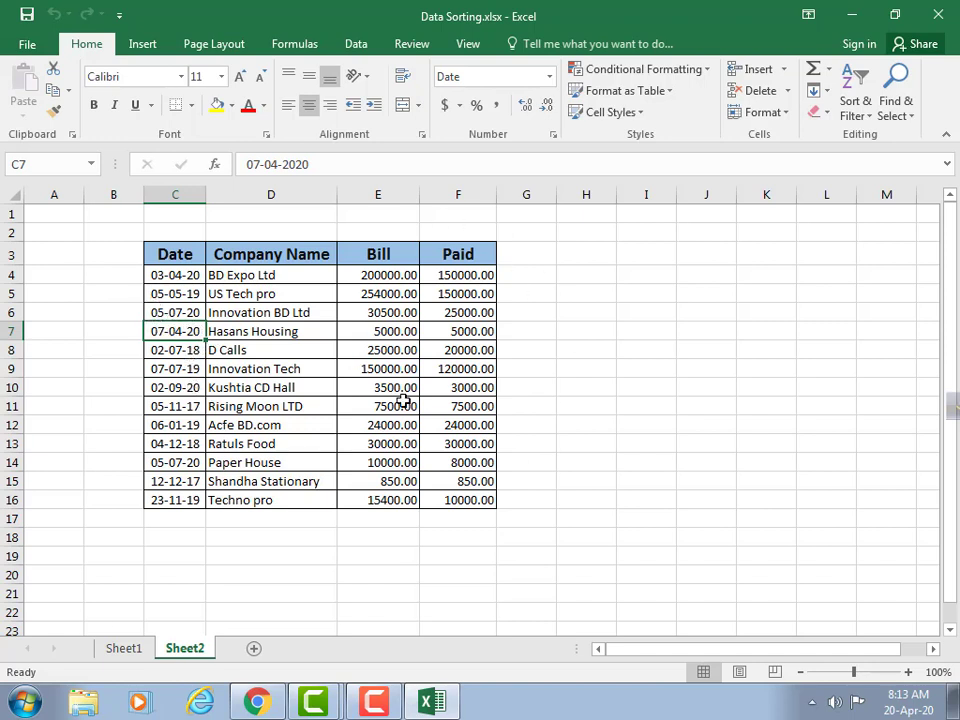
- Review the table's header row C3:F3 and the full extent of the company billing data
{"action": "left_click", "coordinate": [169, 255]}
{"action": "left_click_drag", "start_coordinate": [179, 255], "coordinate": [445, 255]}
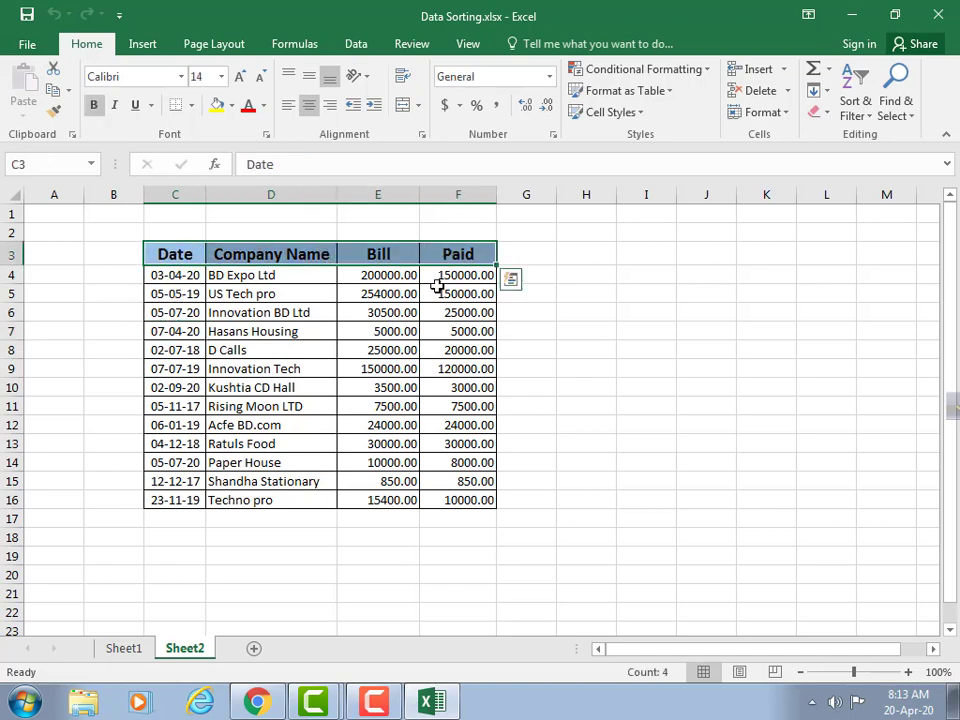
{"action": "left_click", "coordinate": [253, 353]}
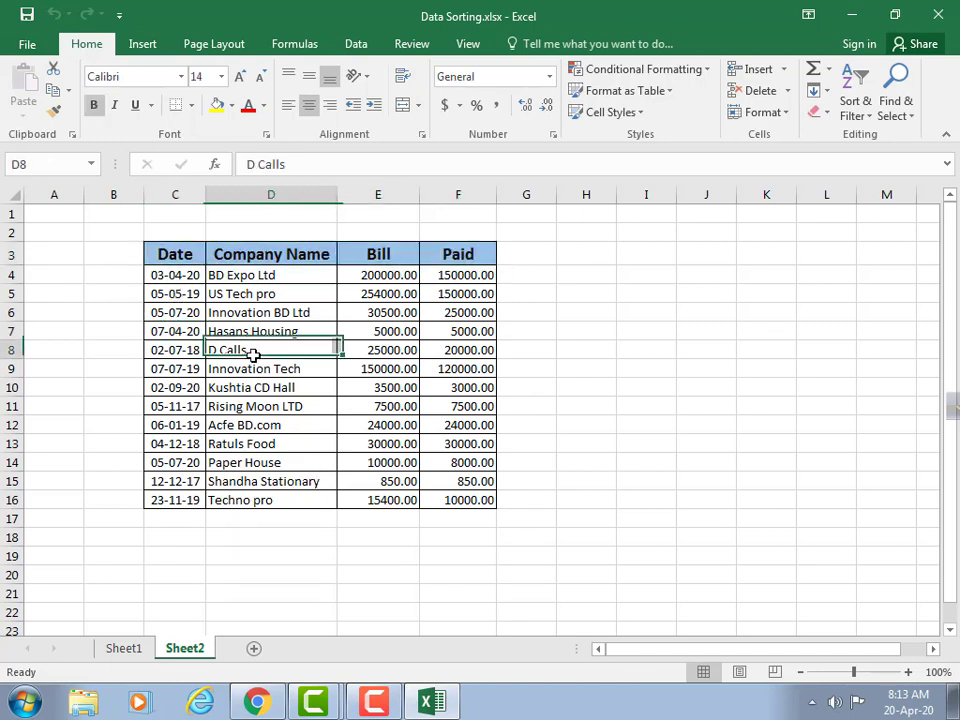
{"action": "left_click", "coordinate": [249, 370]}
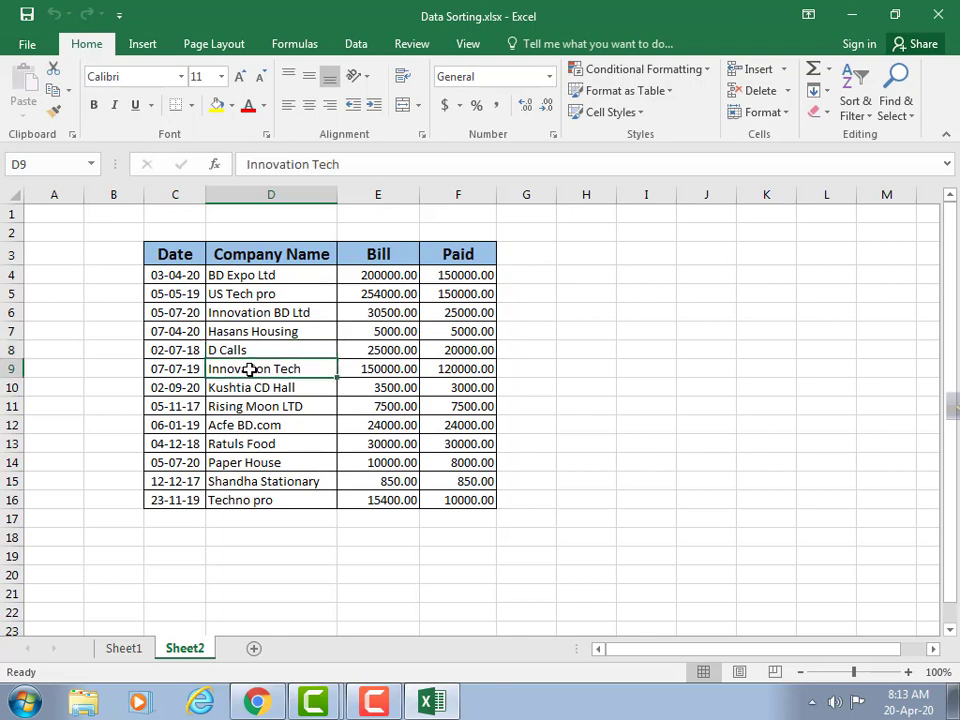
{"action": "key", "text": "ctrl+a"}
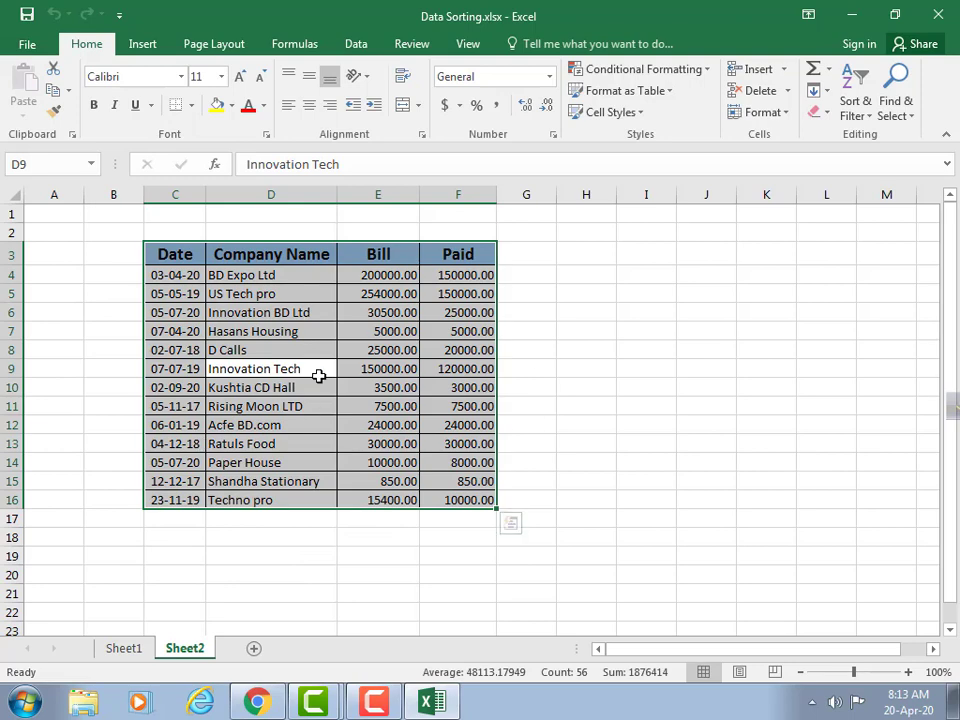
{"action": "left_click", "coordinate": [297, 347]}
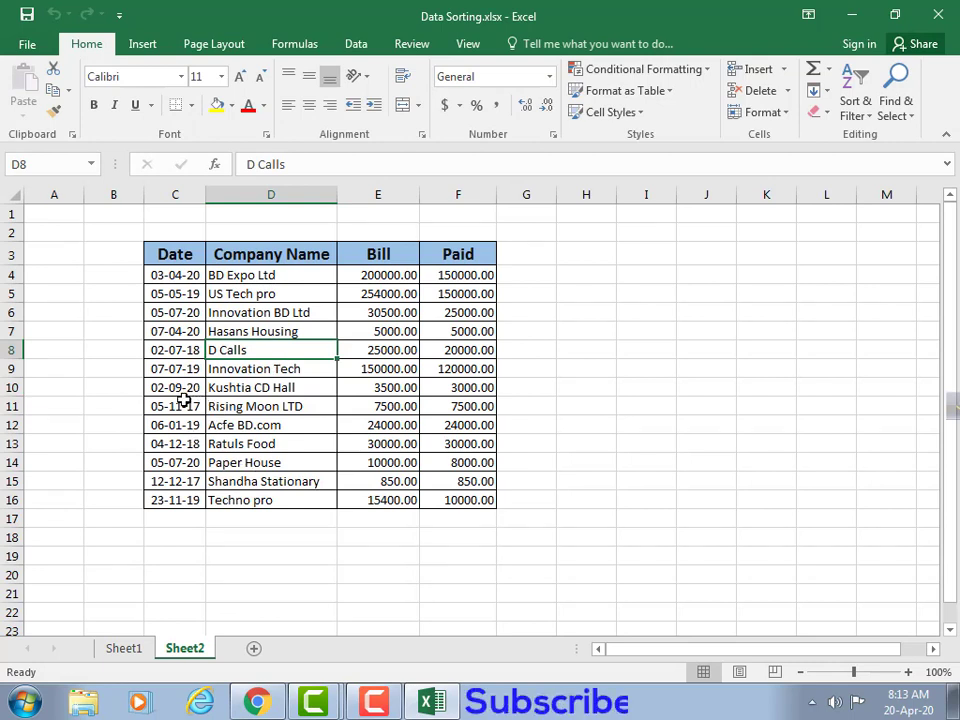
- Go over the Date column again and compare individual entries in rows 4 to 9
{"action": "left_click", "coordinate": [181, 331]}
{"action": "left_click", "coordinate": [189, 275]}
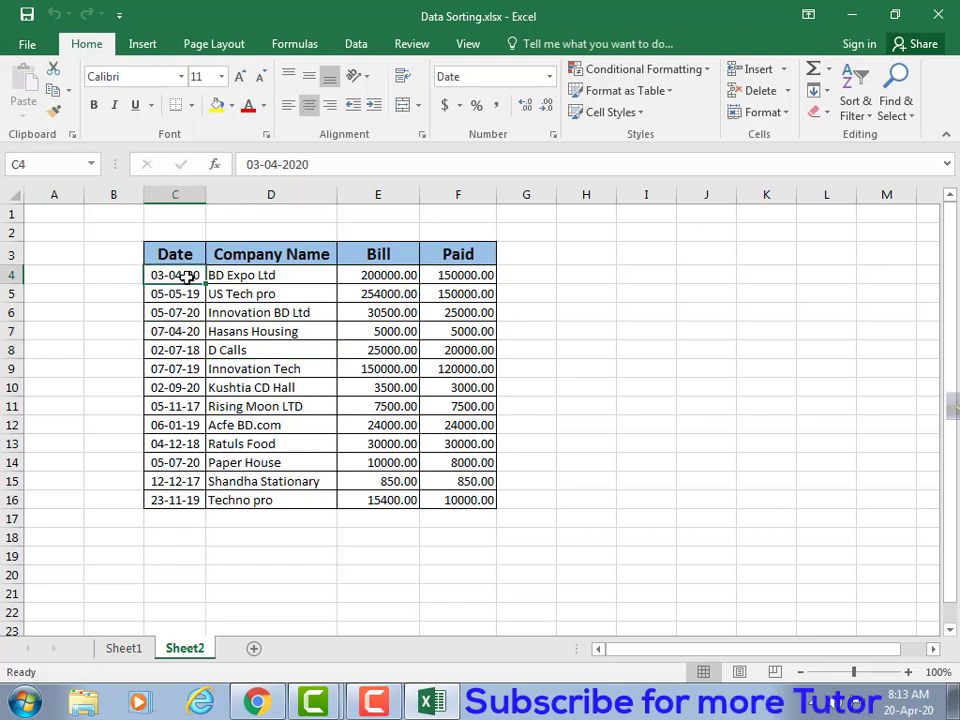
{"action": "left_click_drag", "start_coordinate": [189, 275], "coordinate": [172, 500]}
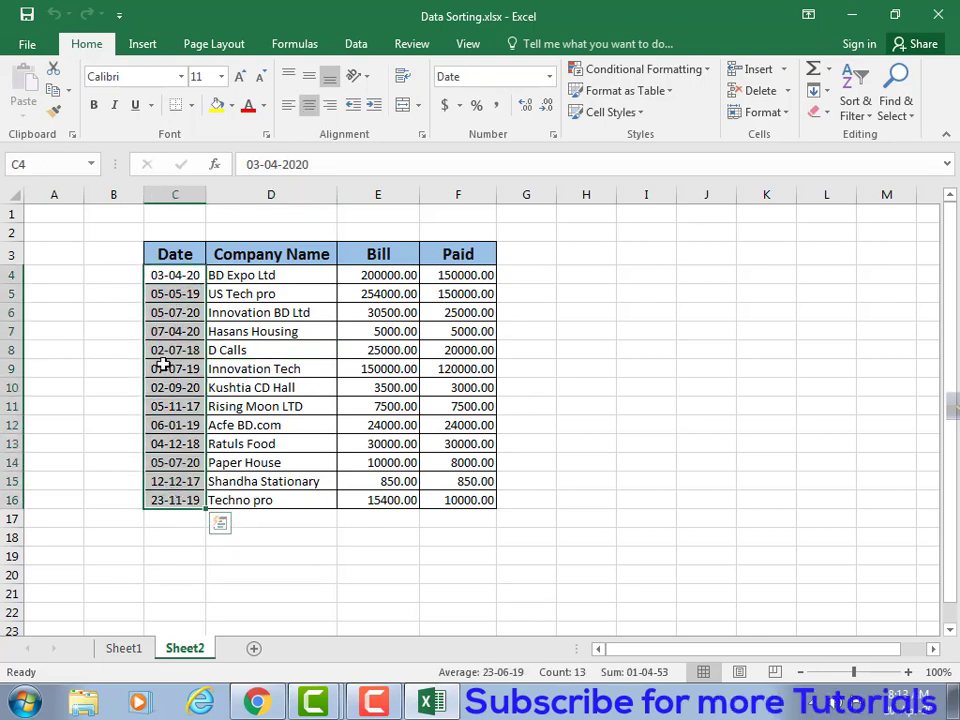
{"action": "left_click", "coordinate": [162, 368]}
{"action": "left_click", "coordinate": [171, 331]}
{"action": "left_click", "coordinate": [176, 312]}
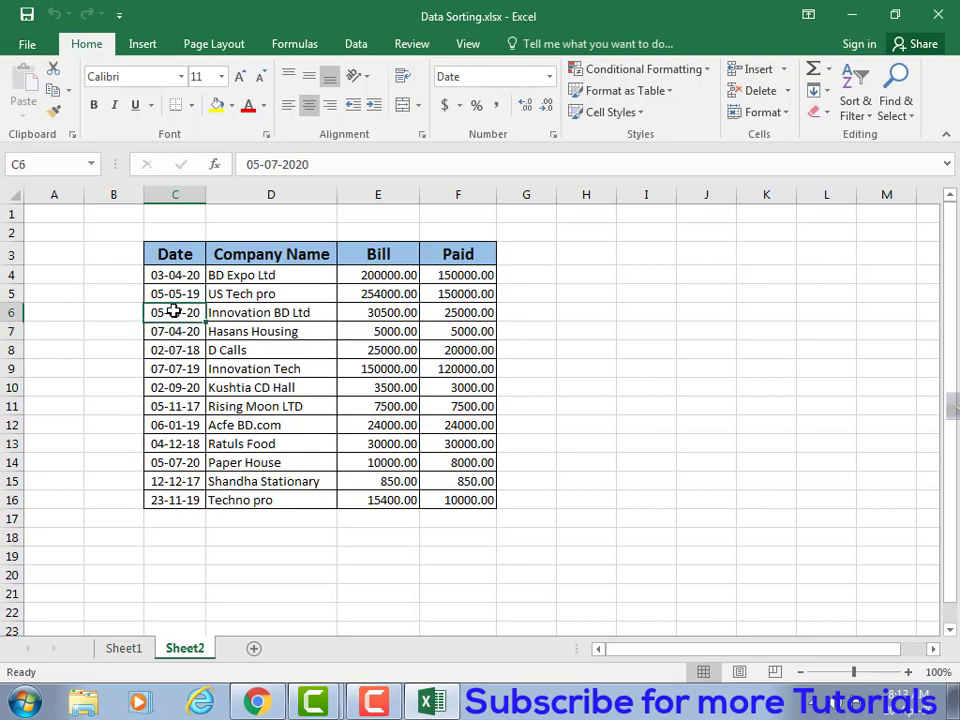
{"action": "left_click", "coordinate": [171, 368]}
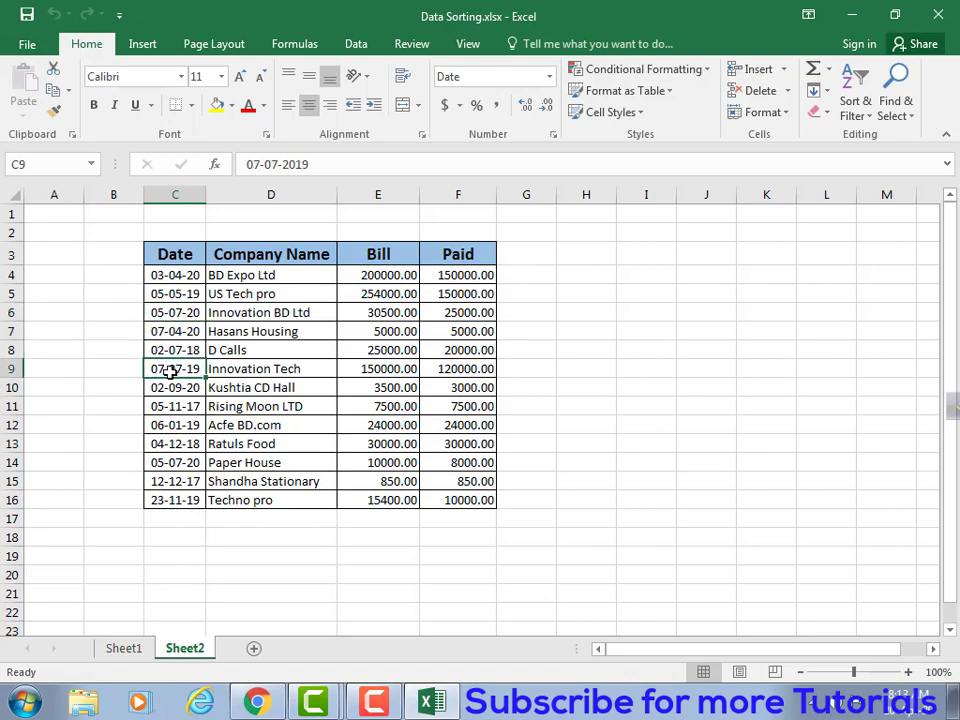
- View the sorting options offered for the date in C9, including the Sort & Filter choices
{"action": "right_click", "coordinate": [172, 371]}
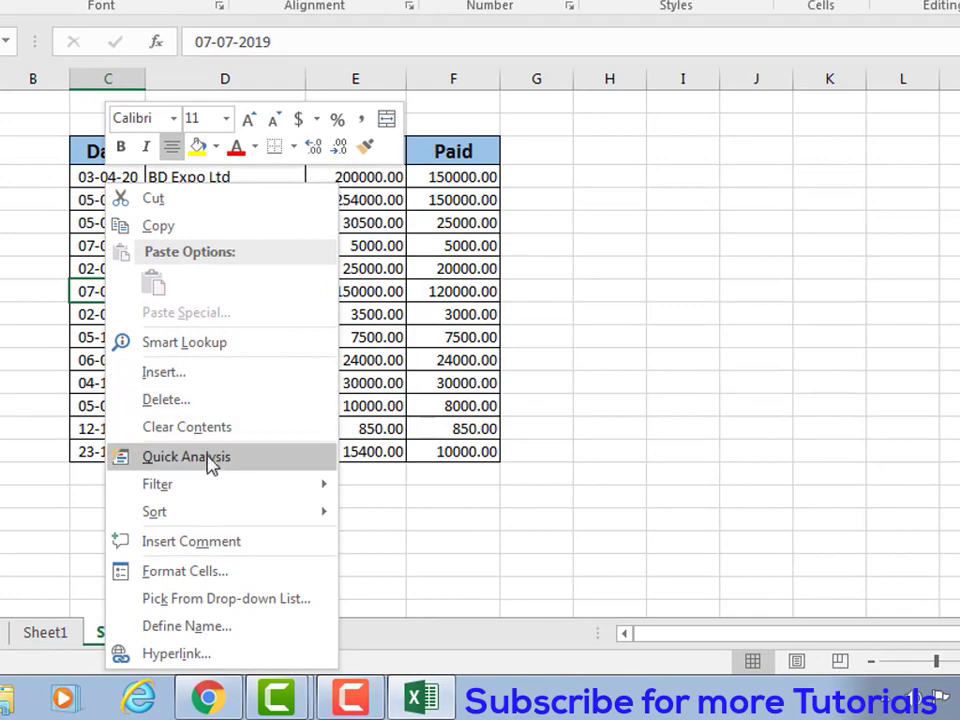
{"action": "mouse_move", "coordinate": [191, 521]}
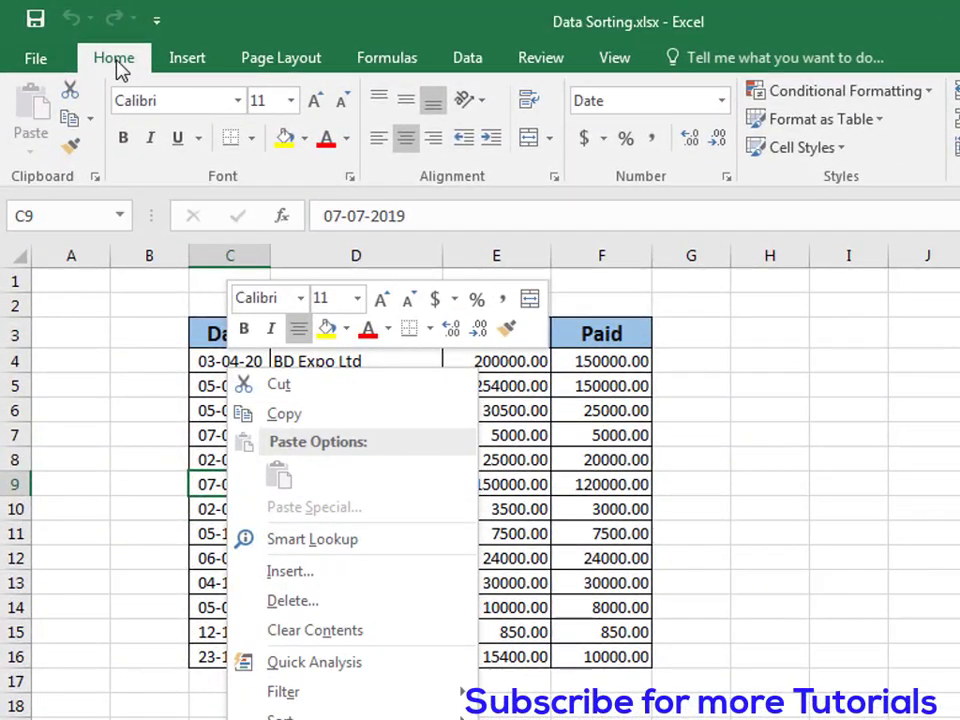
{"action": "left_click", "coordinate": [116, 62]}
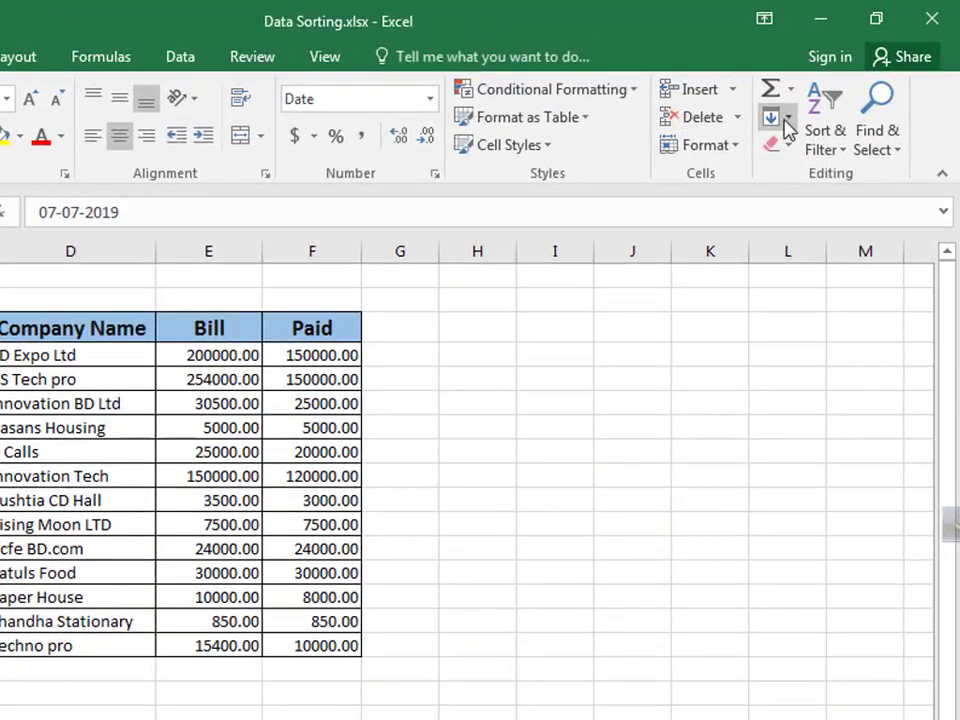
{"action": "left_click", "coordinate": [842, 155]}
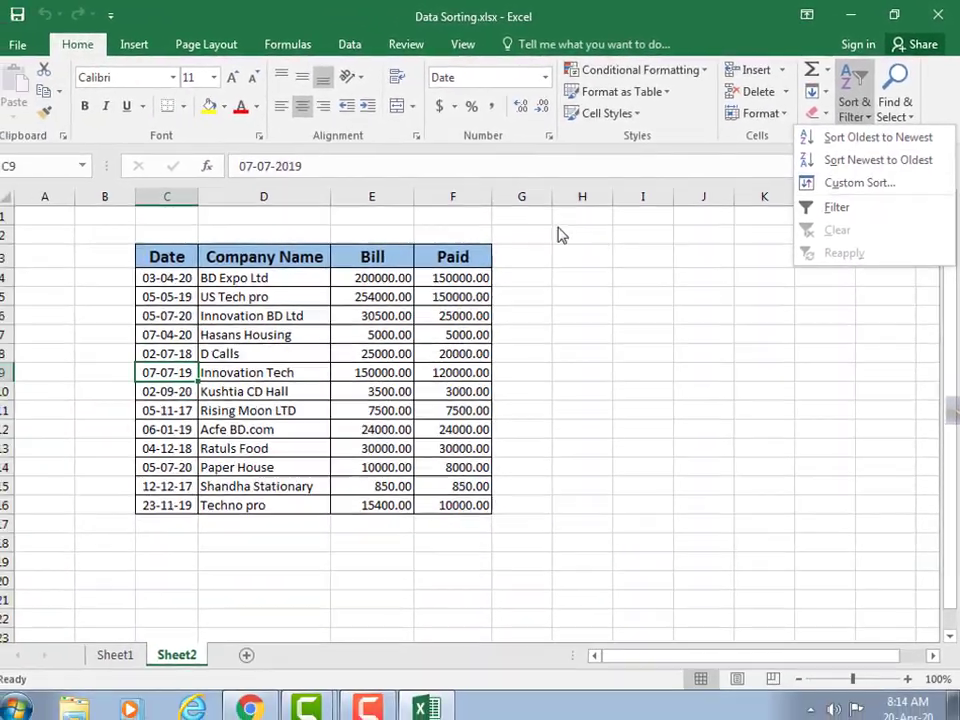
- Sort the billing table by the Date column from oldest to newest
{"action": "left_click", "coordinate": [349, 45]}
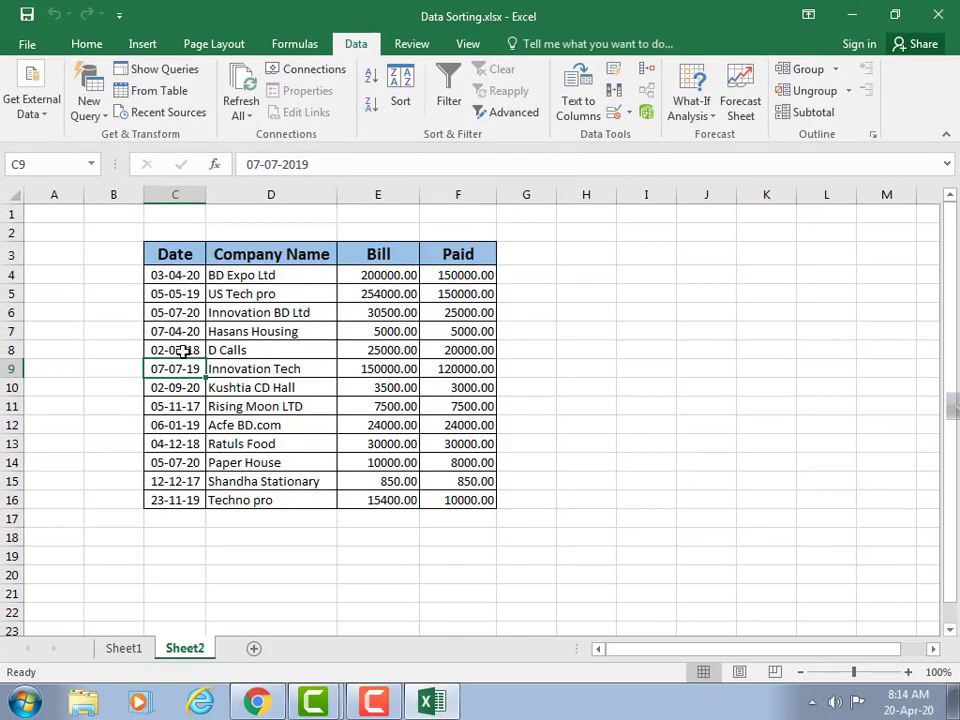
{"action": "left_click", "coordinate": [182, 293]}
{"action": "left_click", "coordinate": [180, 331]}
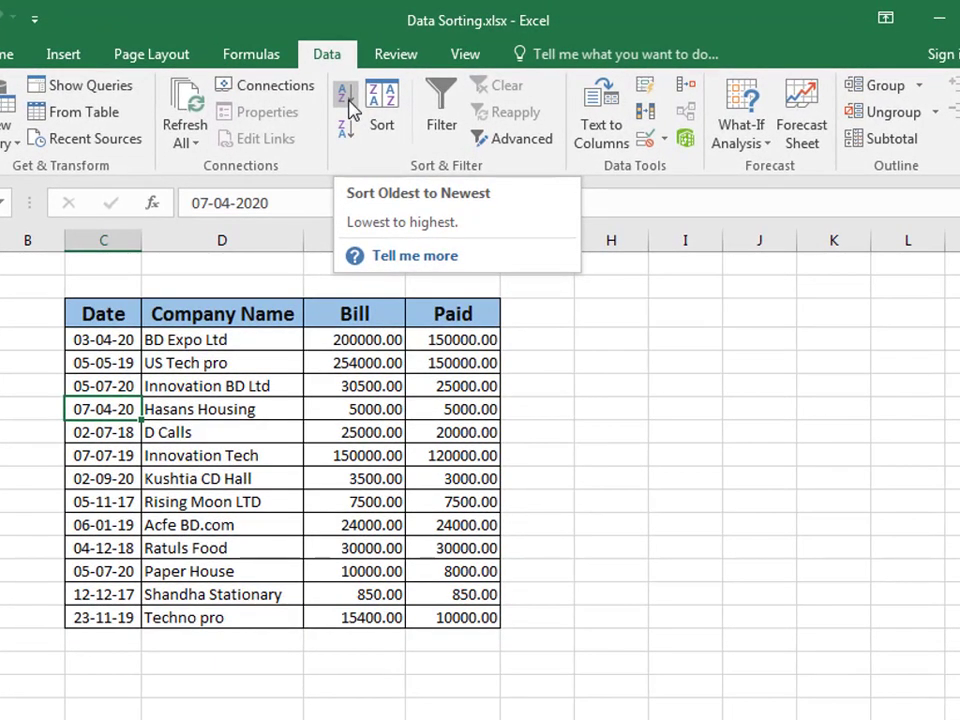
{"action": "left_click", "coordinate": [348, 100]}
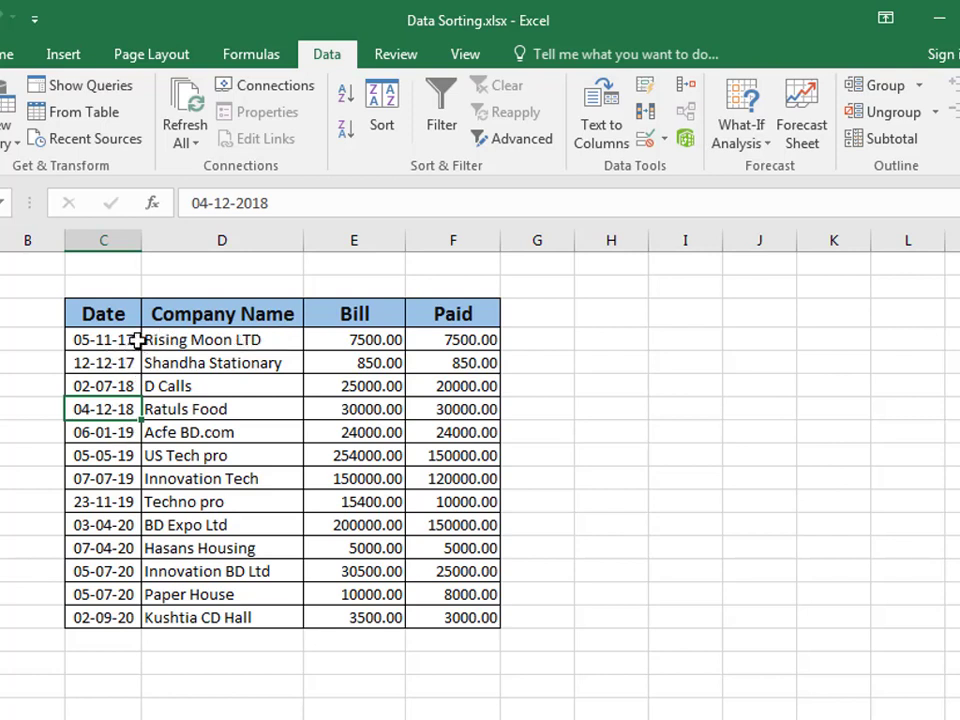
- Check the order of the dates in C4 to C8 and undo the oldest-to-newest sort
{"action": "left_click", "coordinate": [133, 340]}
{"action": "left_click", "coordinate": [131, 362]}
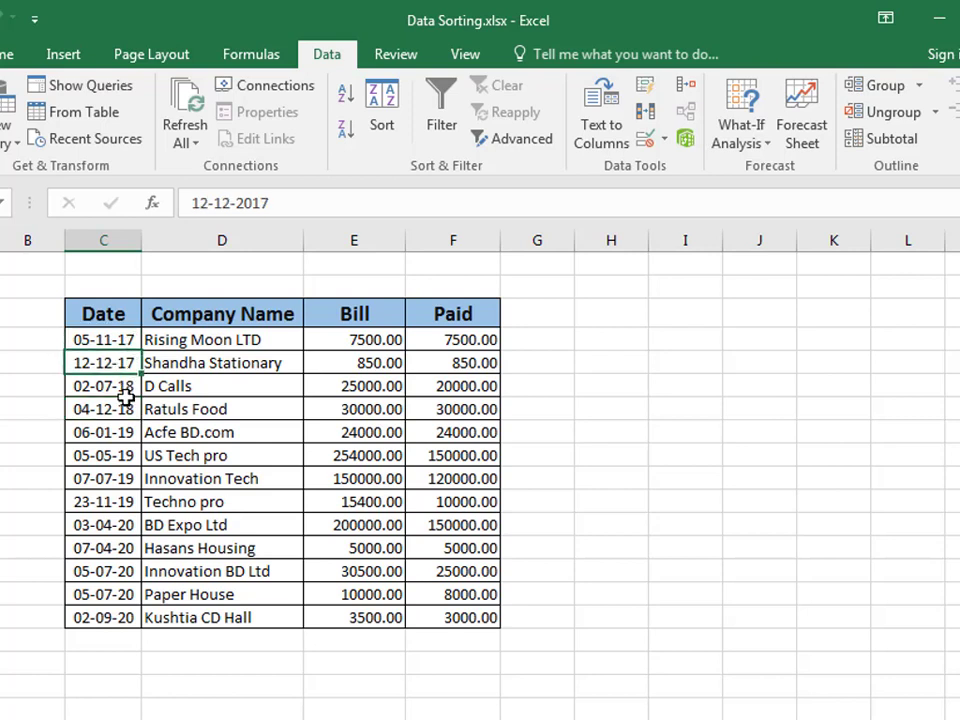
{"action": "left_click", "coordinate": [128, 390]}
{"action": "left_click", "coordinate": [129, 407]}
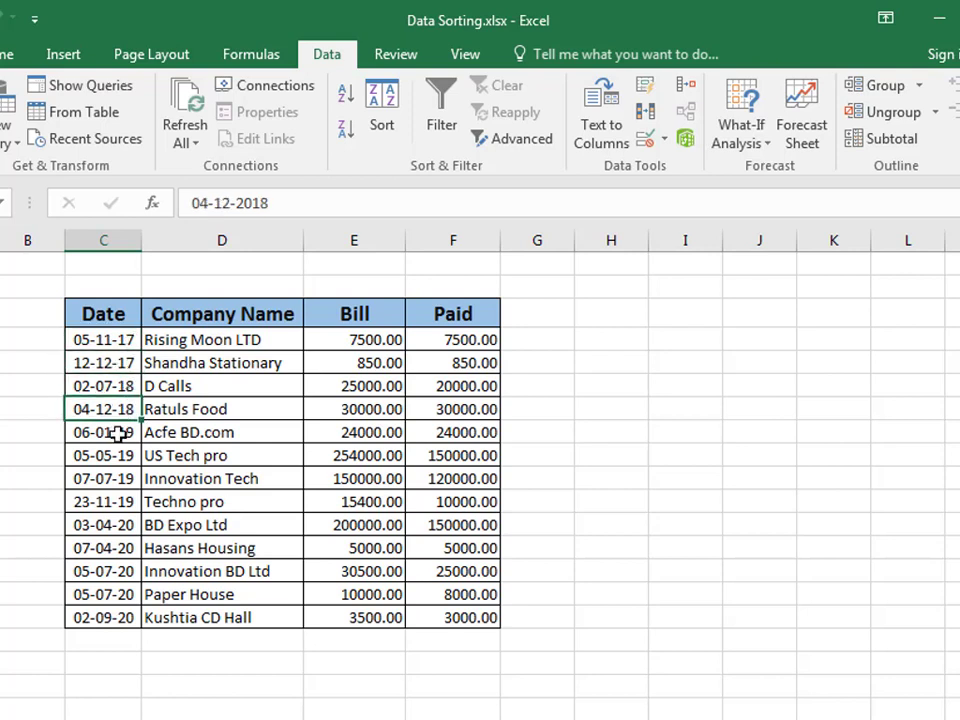
{"action": "left_click", "coordinate": [118, 433]}
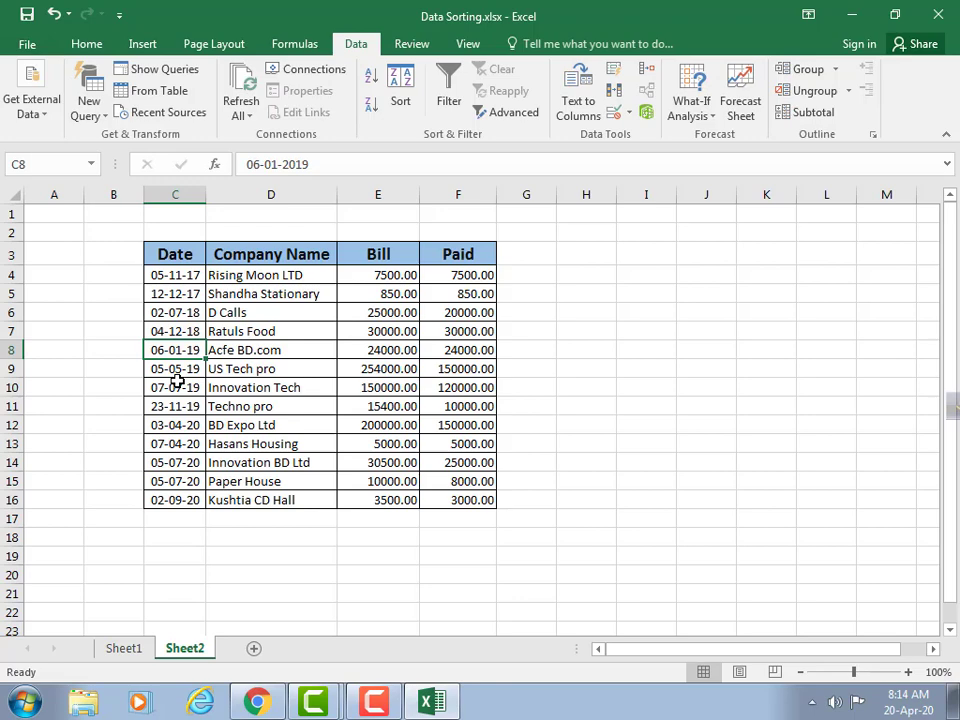
{"action": "left_click", "coordinate": [55, 15]}
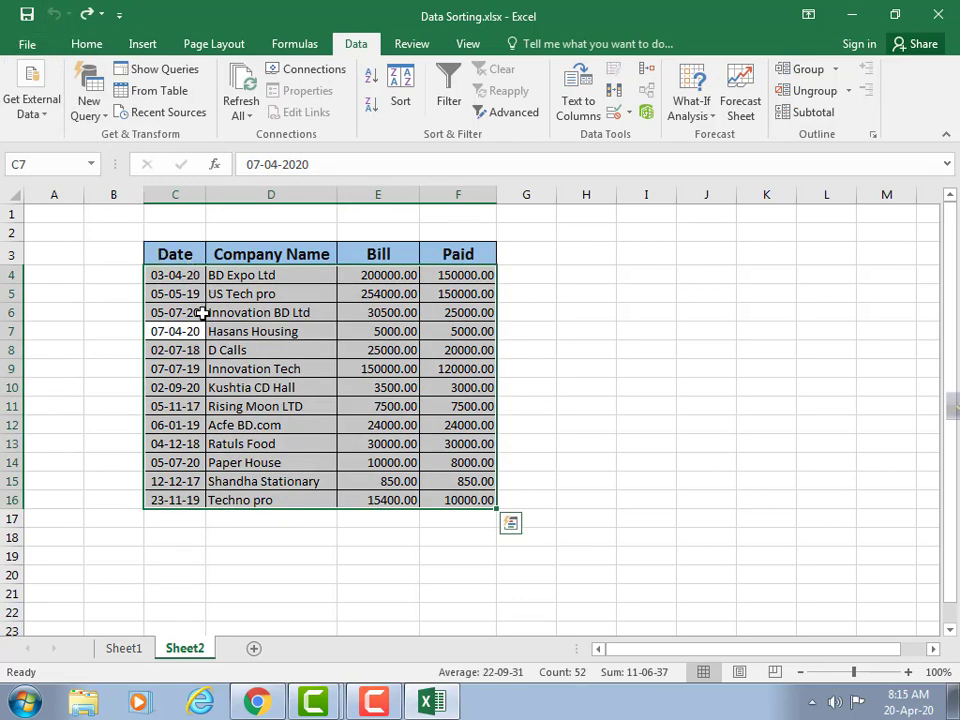
- Sort the billing table by Date from newest to oldest, and undo that sort
{"action": "left_click", "coordinate": [172, 389]}
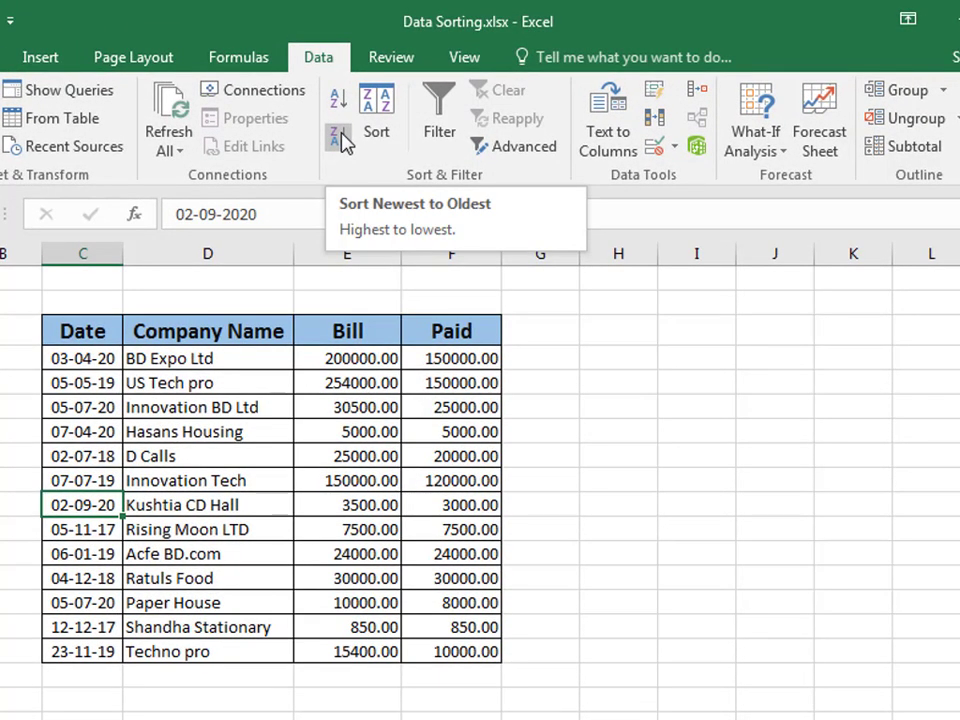
{"action": "left_click", "coordinate": [340, 138]}
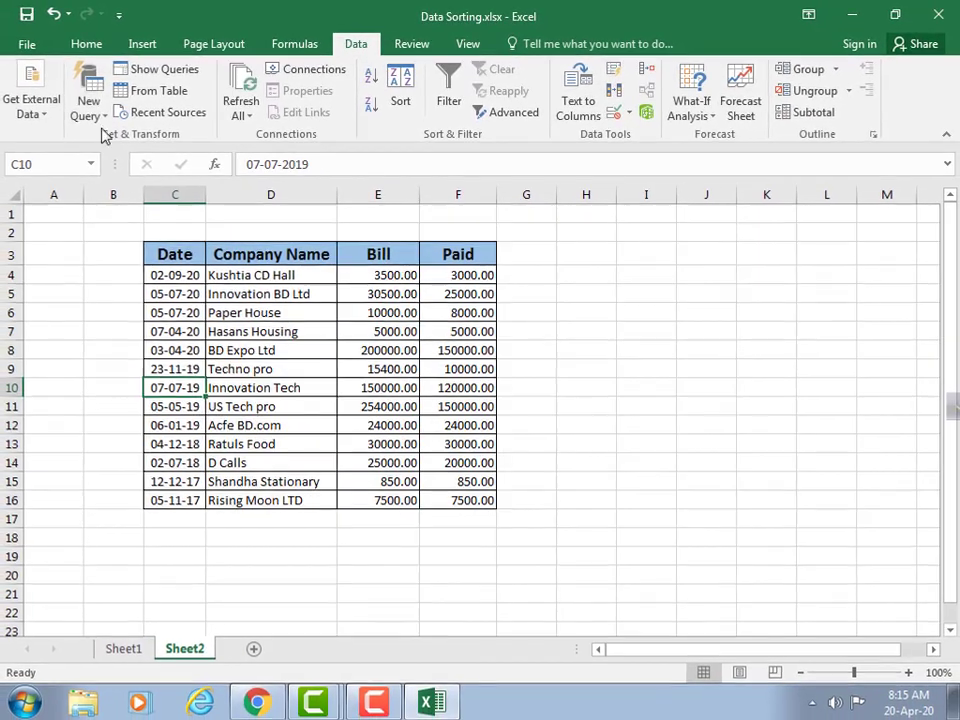
{"action": "left_click", "coordinate": [53, 14]}
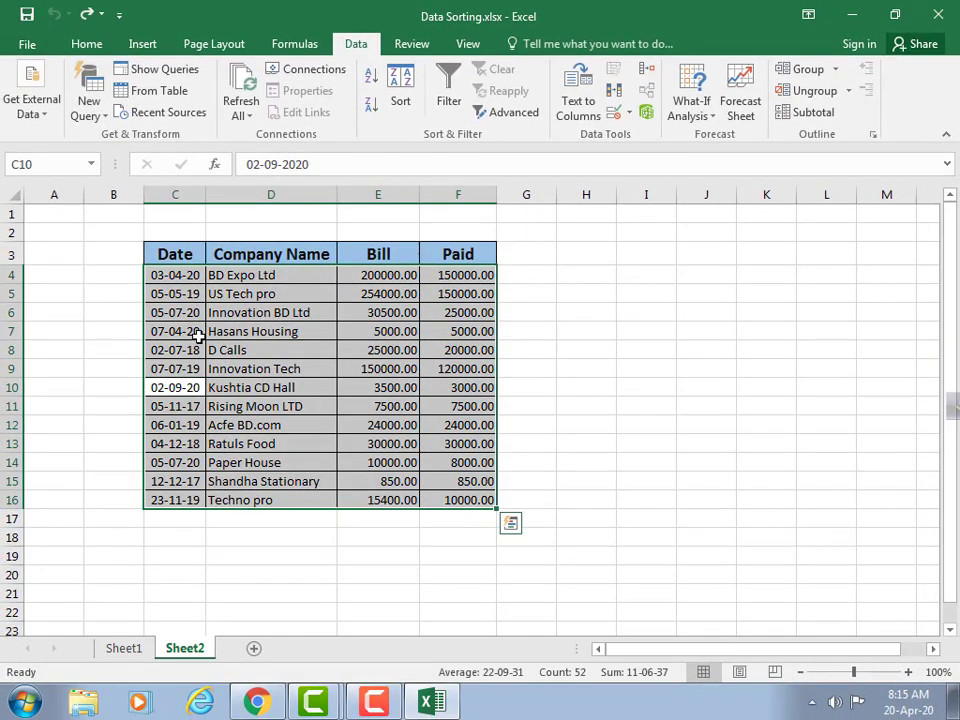
- Sort the billing table alphabetically from A to Z by the Company Name column
{"action": "left_click", "coordinate": [197, 335]}
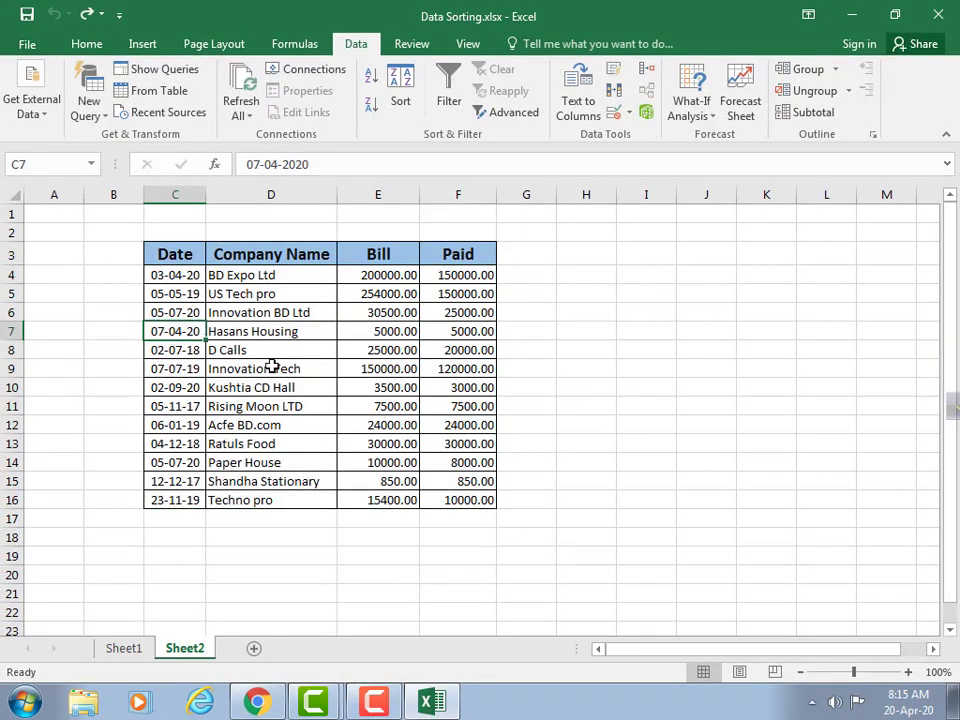
{"action": "left_click", "coordinate": [272, 294]}
{"action": "left_click_drag", "start_coordinate": [291, 254], "coordinate": [289, 486]}
{"action": "left_click", "coordinate": [264, 387]}
{"action": "left_click", "coordinate": [257, 331]}
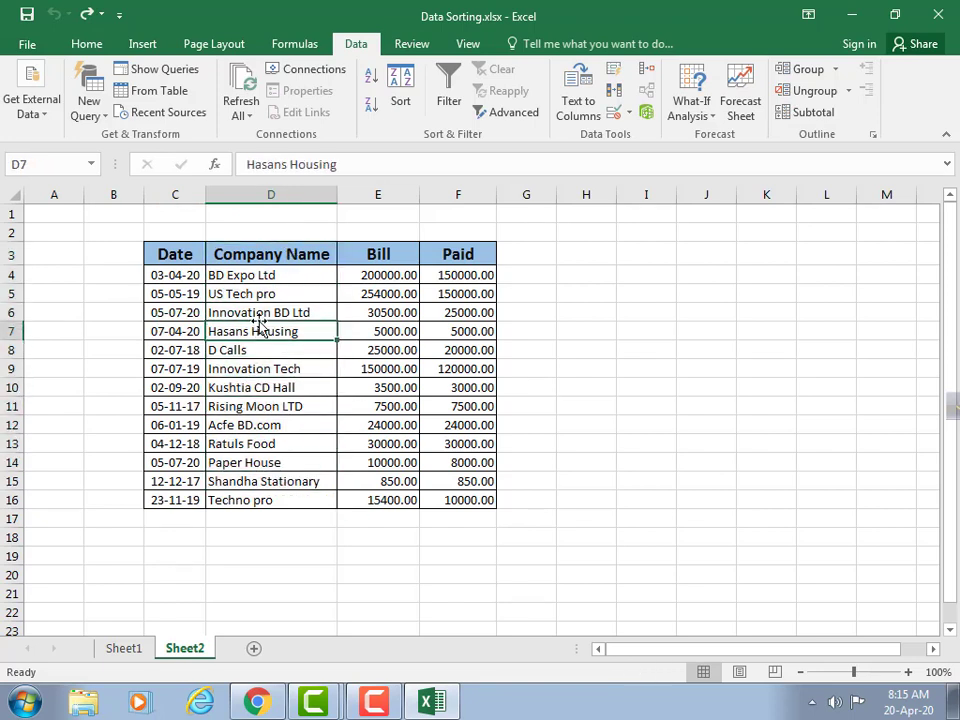
{"action": "left_click", "coordinate": [260, 313]}
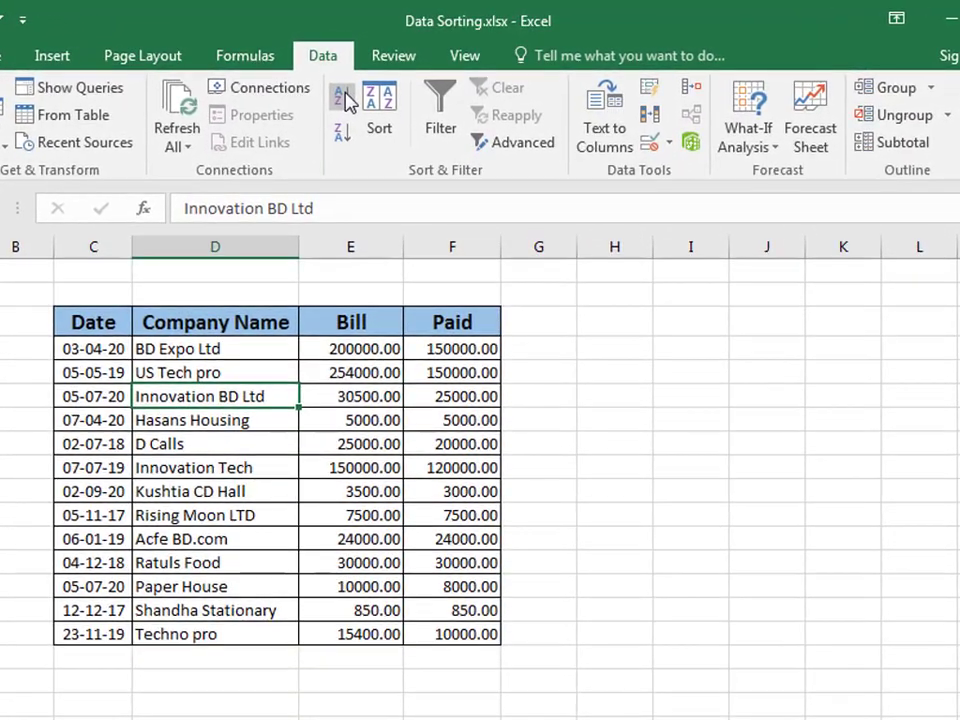
{"action": "left_click", "coordinate": [356, 102]}
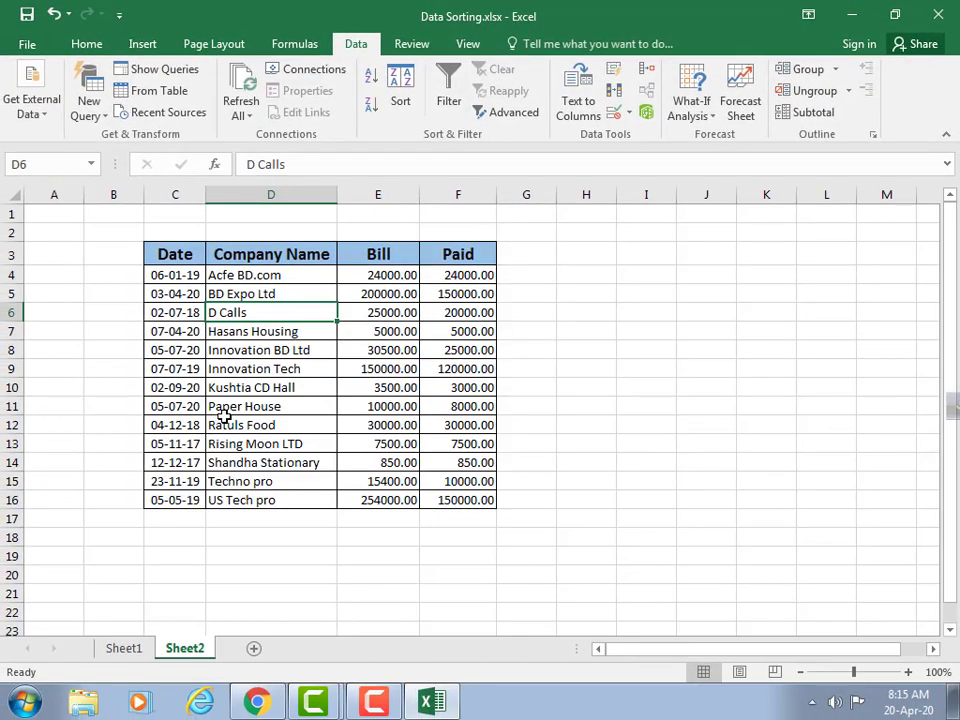
- Undo the A to Z sort by Company Name
{"action": "left_click", "coordinate": [52, 14]}
{"action": "left_click", "coordinate": [264, 367]}
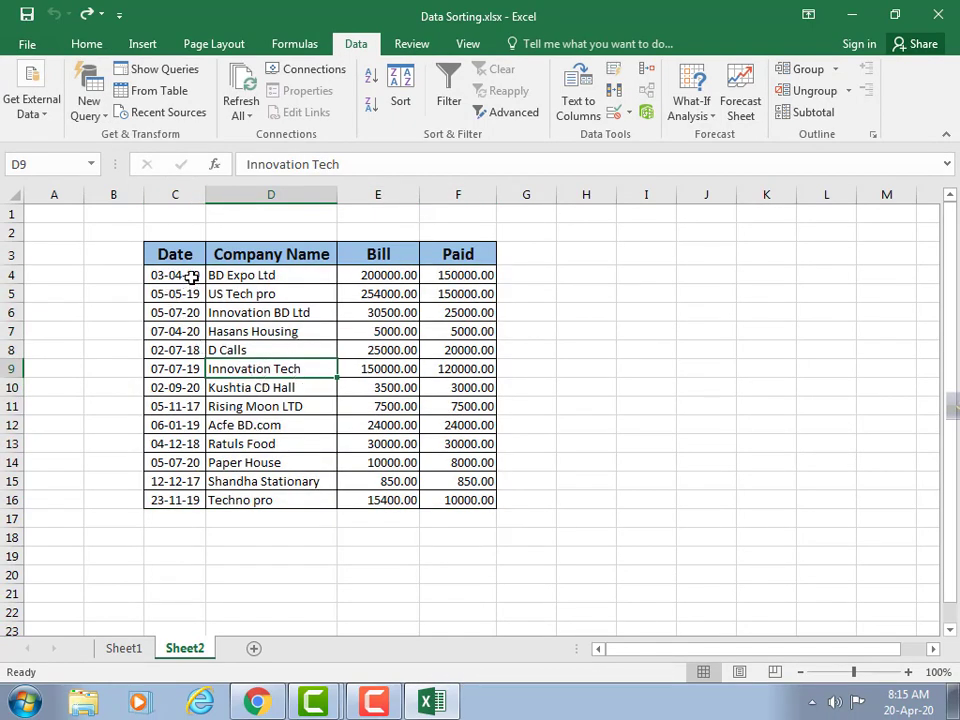
- Sort only the dates in C4:C16 from oldest to newest, continuing with the current selection, and undo that sort
{"action": "left_click_drag", "start_coordinate": [190, 275], "coordinate": [180, 495]}
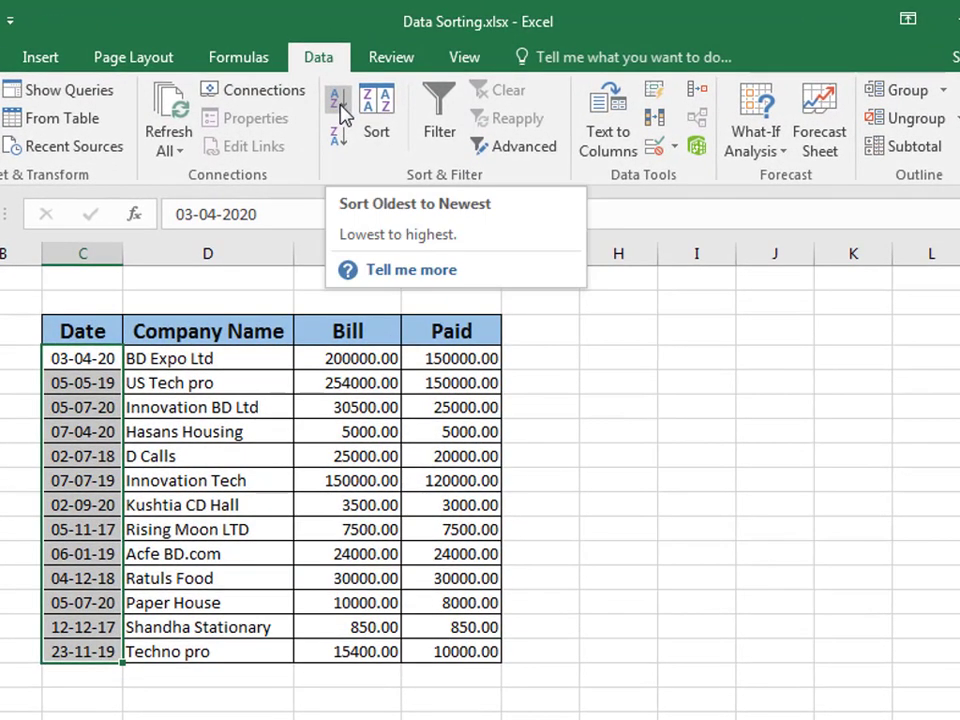
{"action": "left_click", "coordinate": [340, 111]}
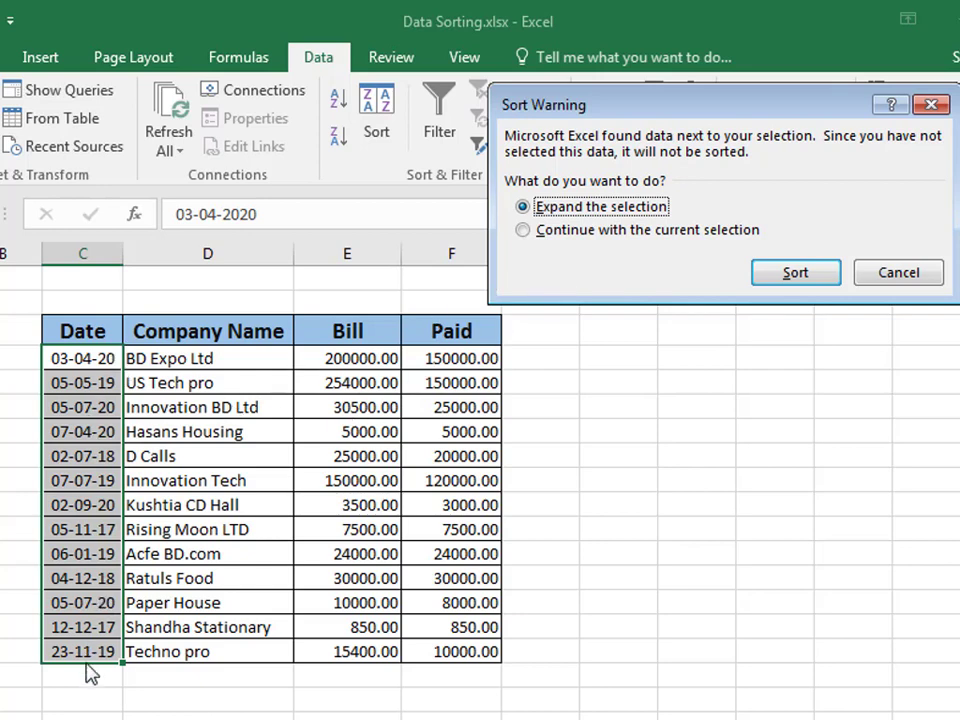
{"action": "left_click", "coordinate": [522, 230]}
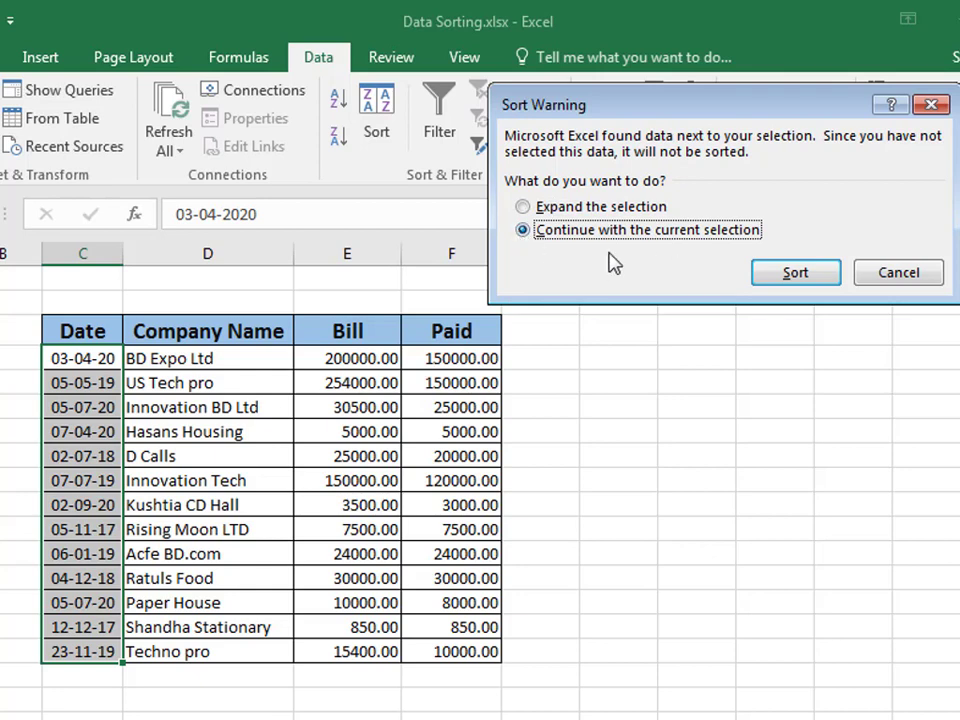
{"action": "left_click", "coordinate": [795, 273]}
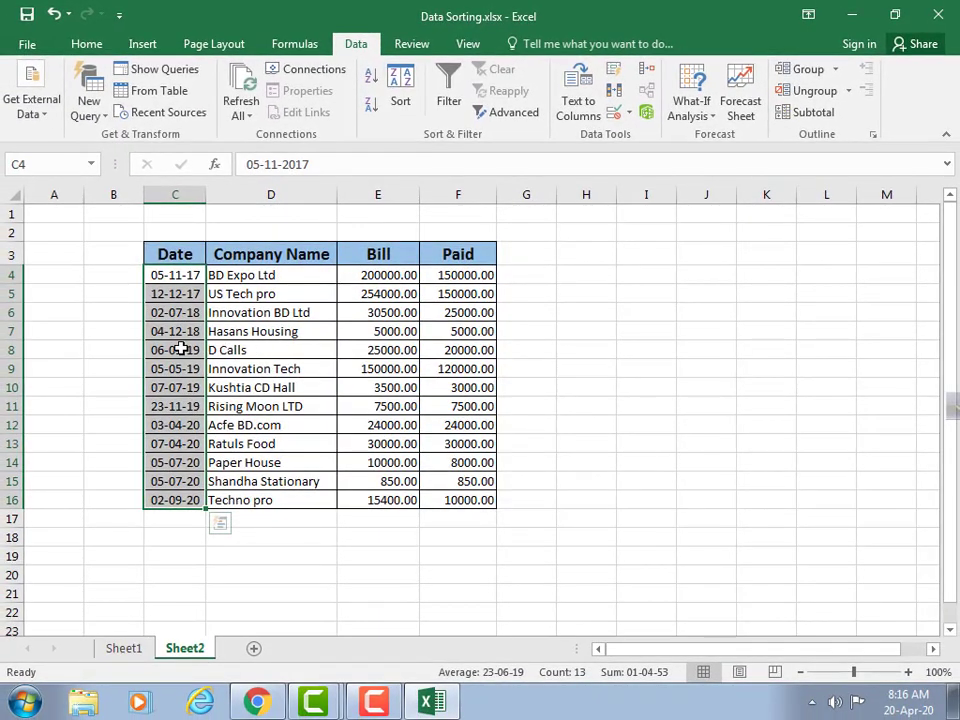
{"action": "left_click", "coordinate": [53, 15]}
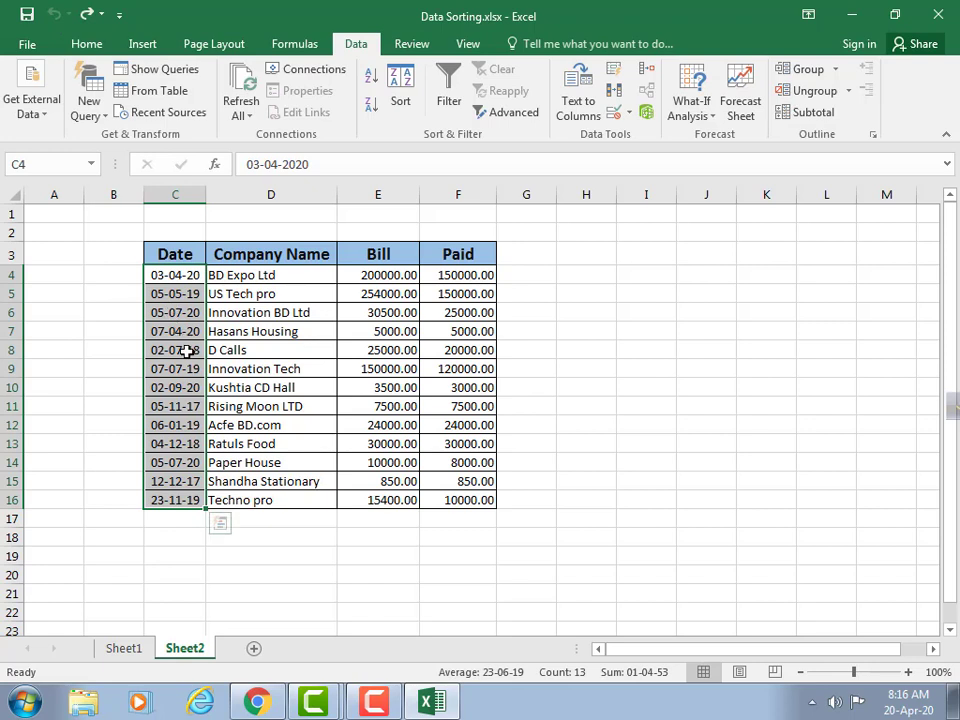
{"action": "left_click", "coordinate": [187, 350]}
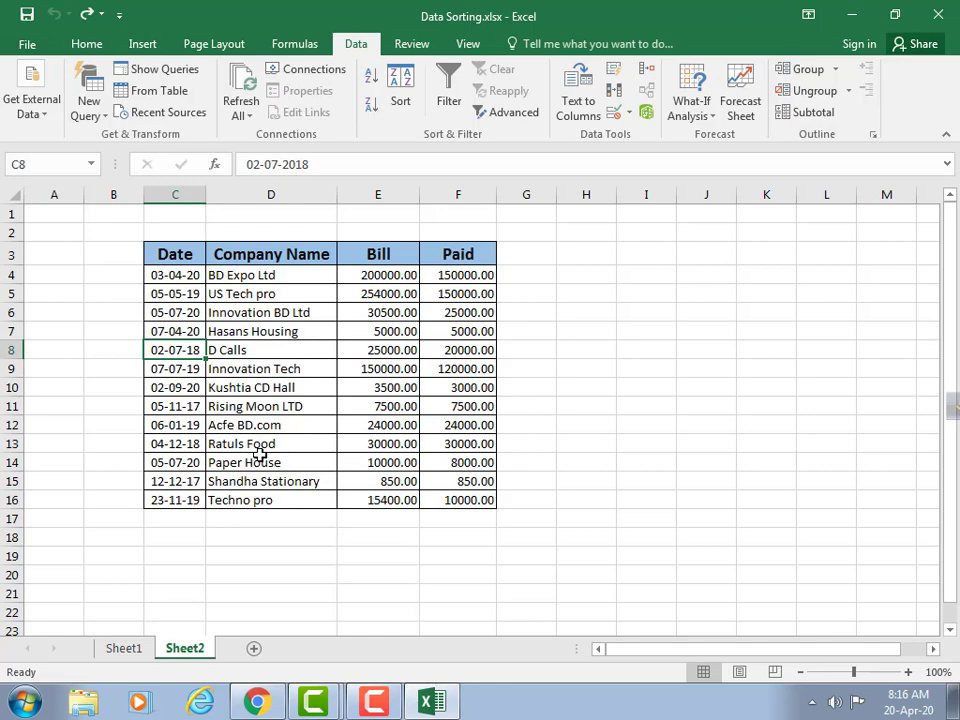
- Sort C4:F16 by Date from newest to oldest using a custom sort, and undo that sort
{"action": "left_click_drag", "start_coordinate": [170, 284], "coordinate": [482, 497]}
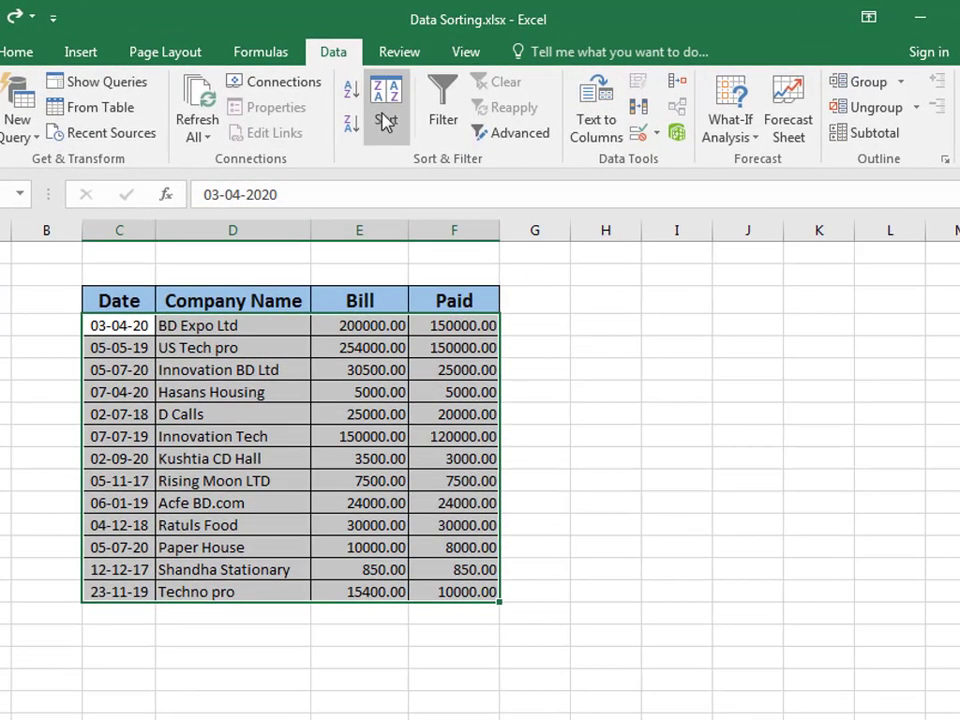
{"action": "left_click", "coordinate": [400, 100]}
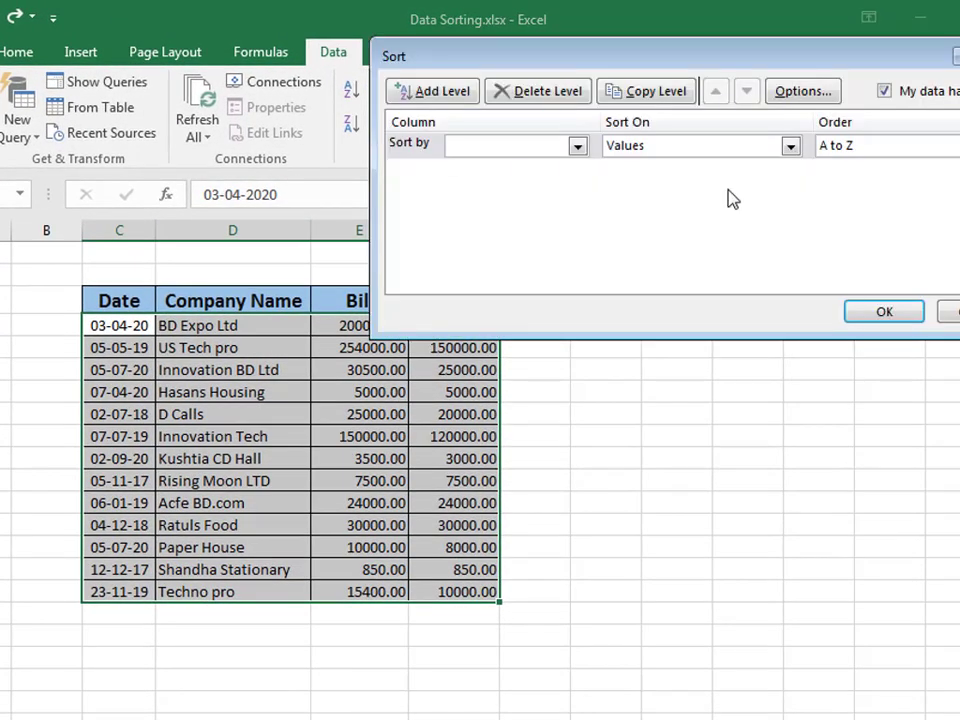
{"action": "left_click", "coordinate": [578, 150]}
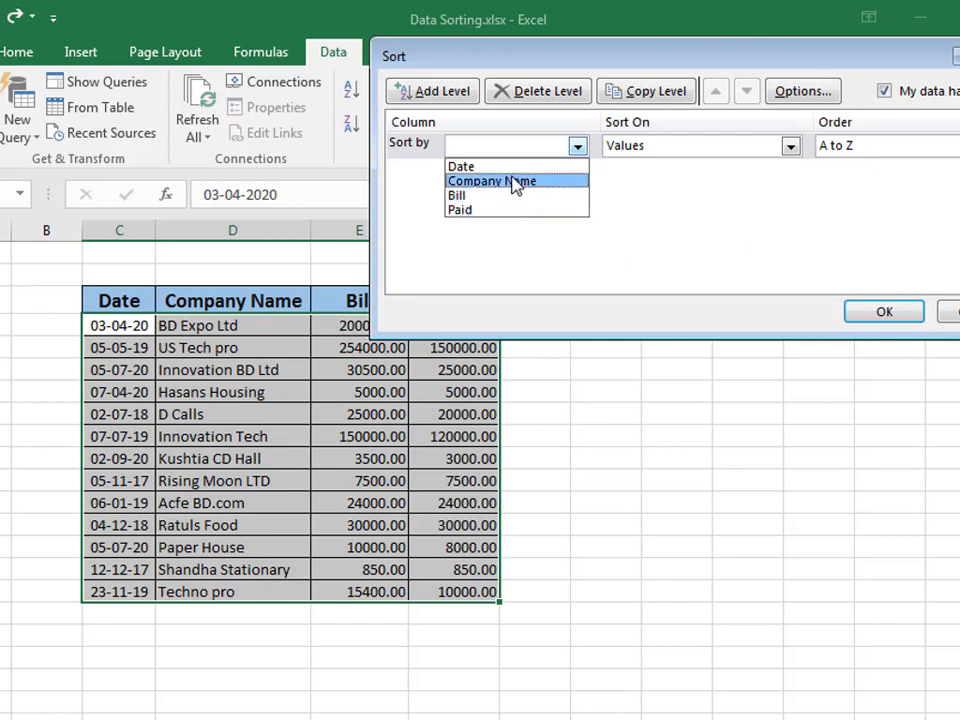
{"action": "left_click", "coordinate": [516, 167]}
{"action": "left_click", "coordinate": [578, 148]}
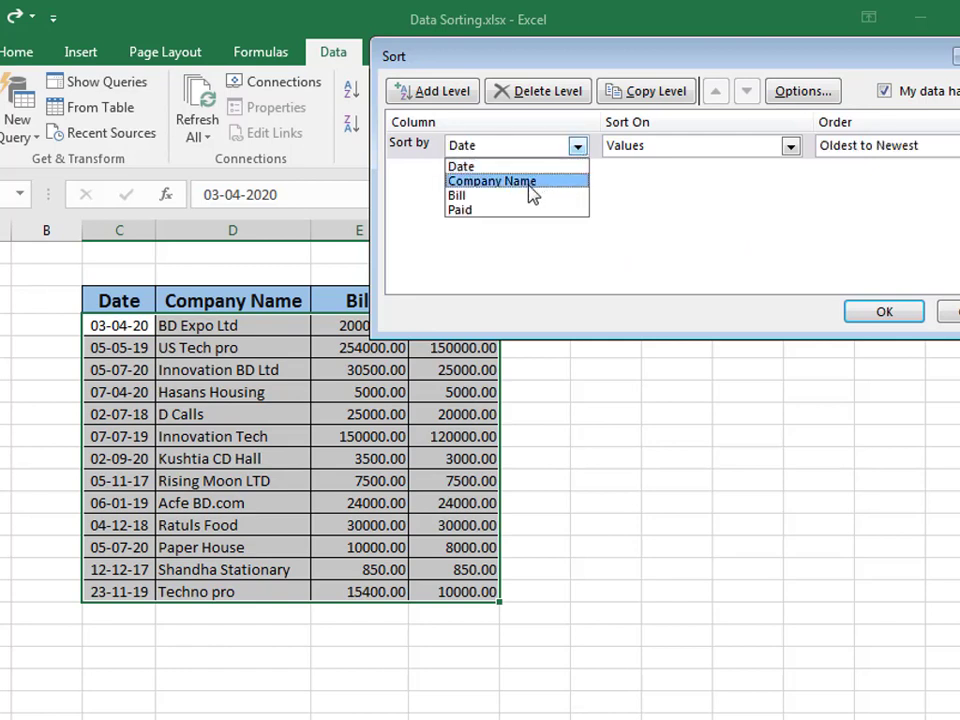
{"action": "left_click", "coordinate": [530, 184]}
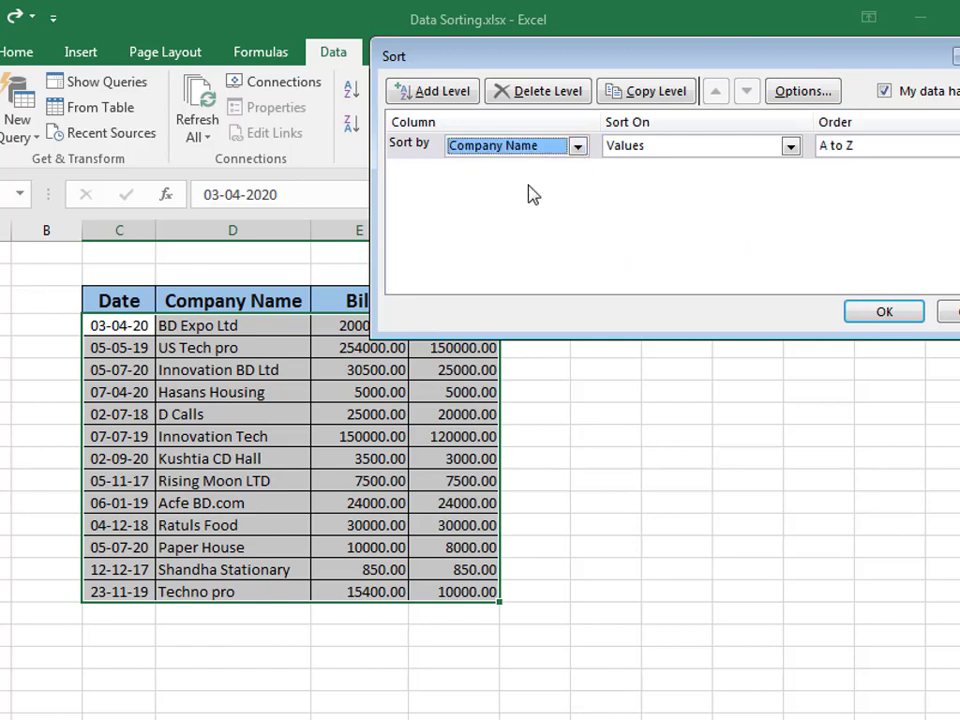
{"action": "left_click", "coordinate": [578, 148]}
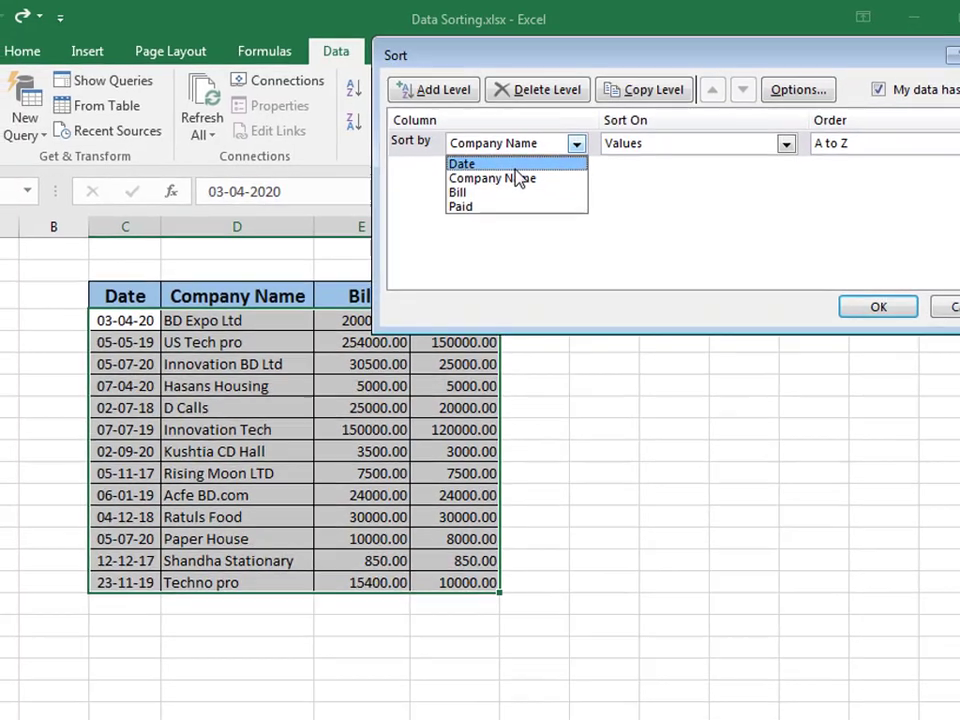
{"action": "left_click", "coordinate": [515, 167]}
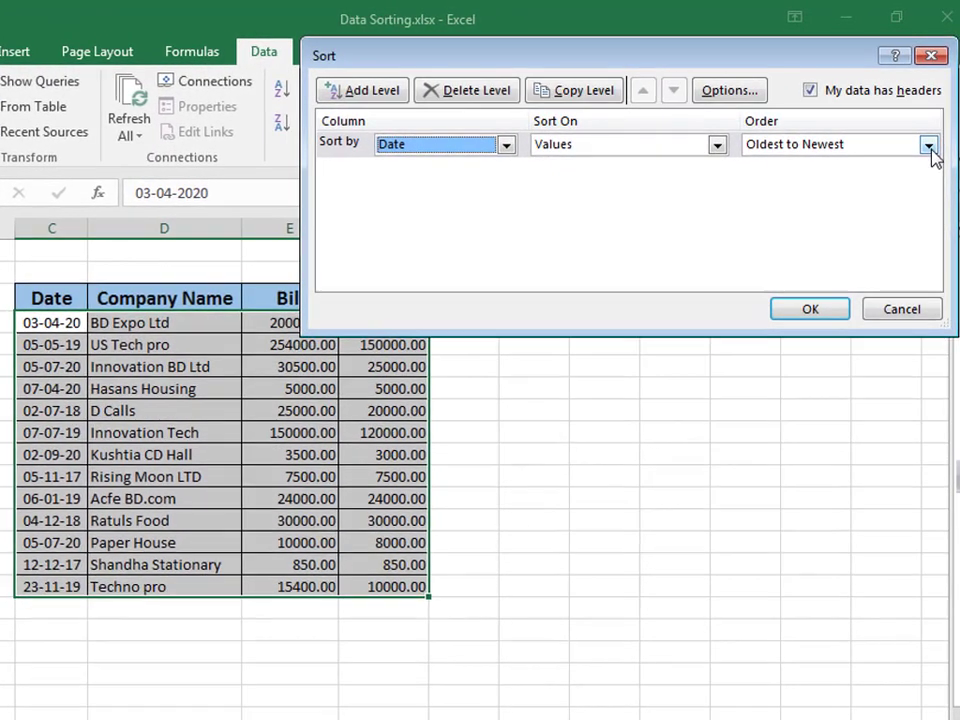
{"action": "left_click", "coordinate": [932, 125]}
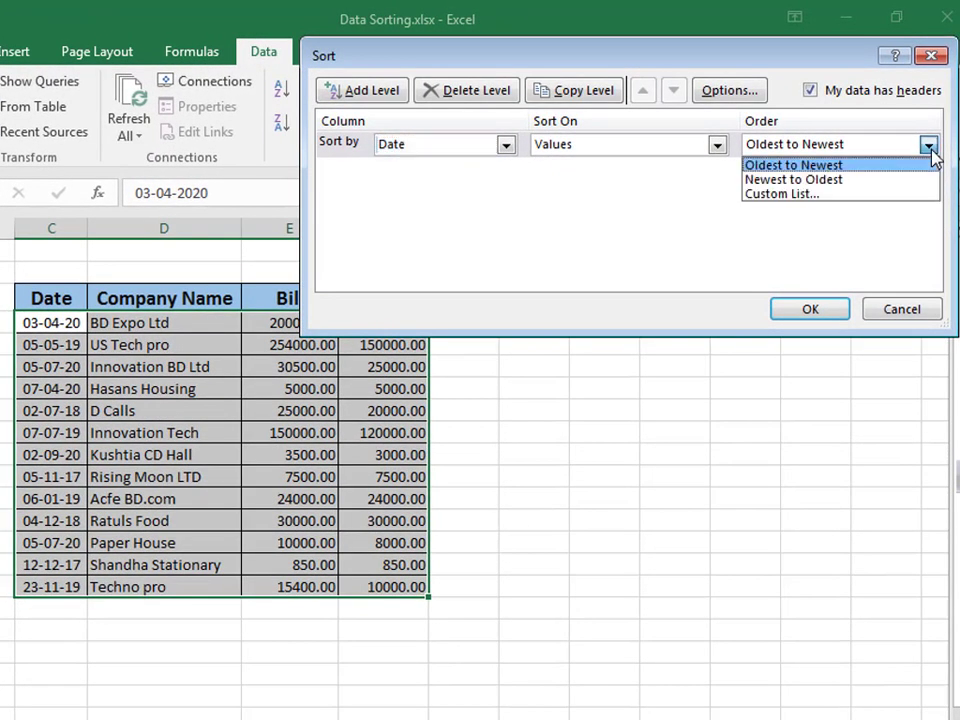
{"action": "left_click", "coordinate": [820, 183]}
{"action": "left_click", "coordinate": [810, 310]}
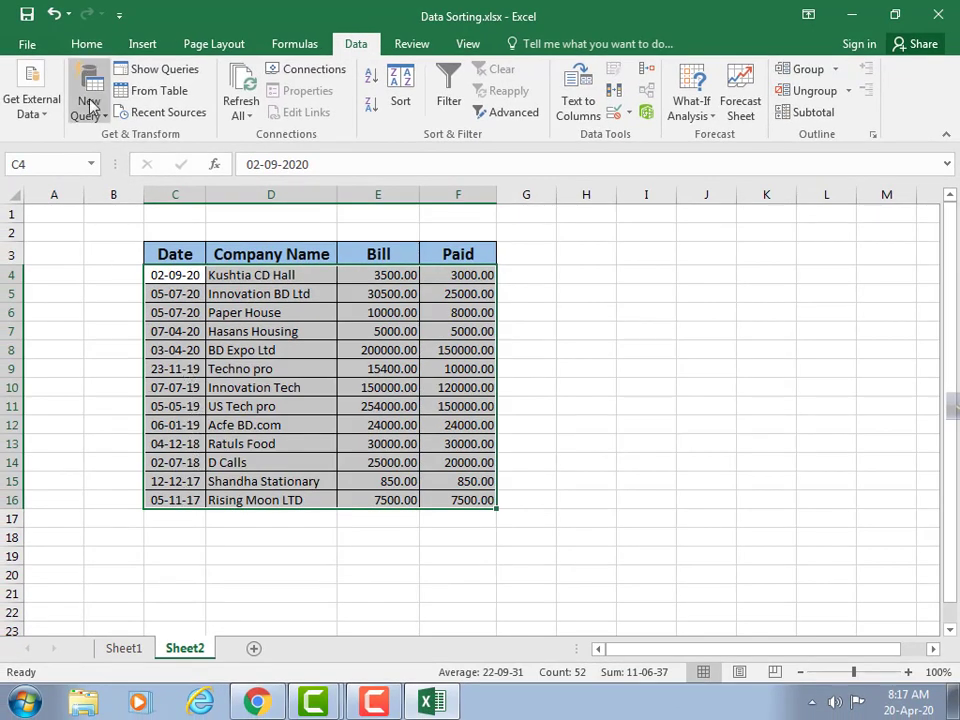
{"action": "left_click", "coordinate": [53, 15]}
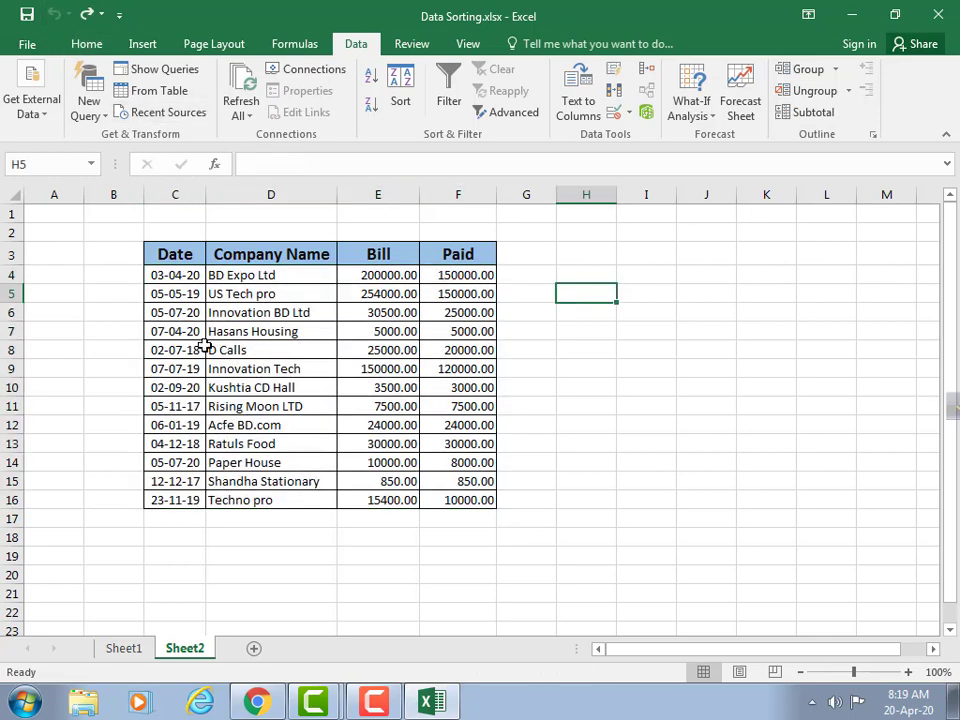
- Apply all borders to the empty cells B3:B16 beside the Date column
{"action": "left_click_drag", "start_coordinate": [116, 252], "coordinate": [87, 502]}
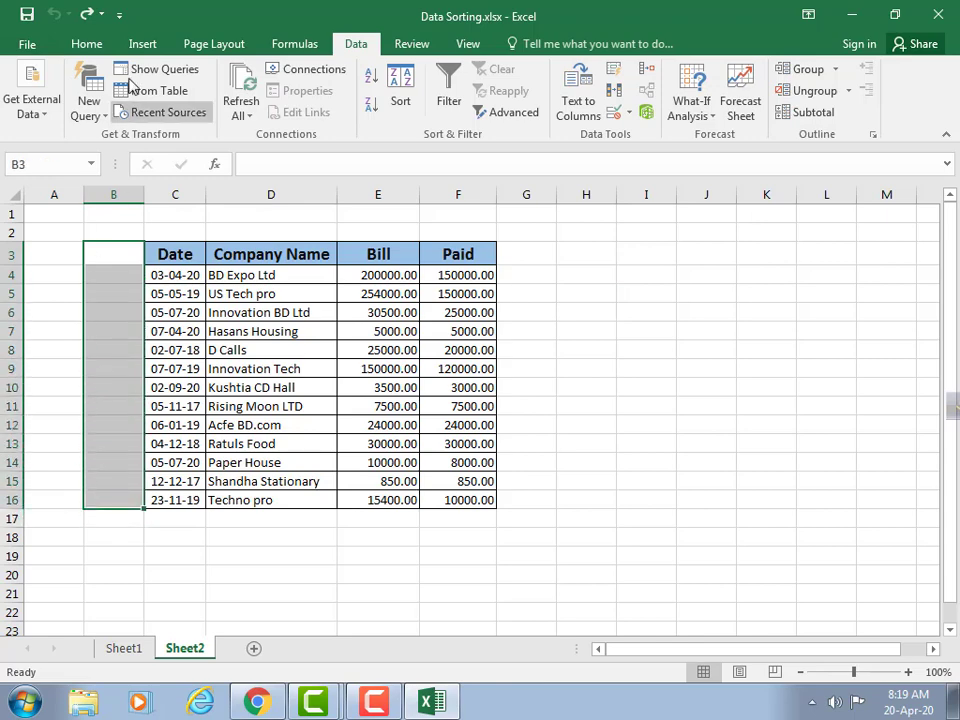
{"action": "left_click", "coordinate": [86, 44]}
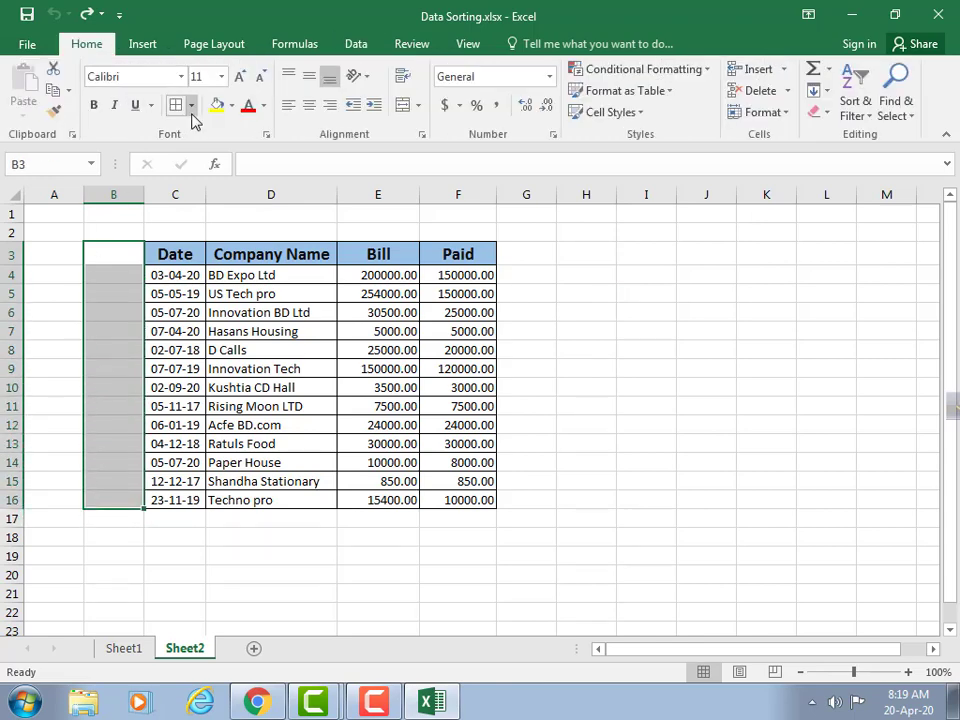
{"action": "left_click", "coordinate": [177, 106]}
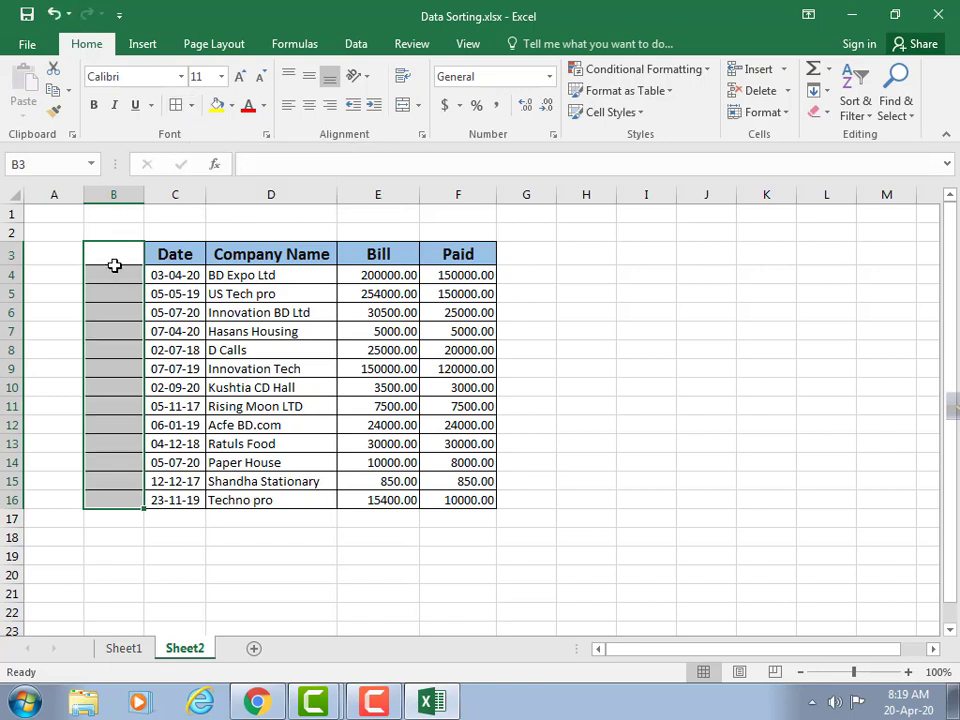
- Enter the heading SL in B3 and the serial numbers 1, 2 and 3 in B4 to B6
{"action": "left_click", "coordinate": [117, 257]}
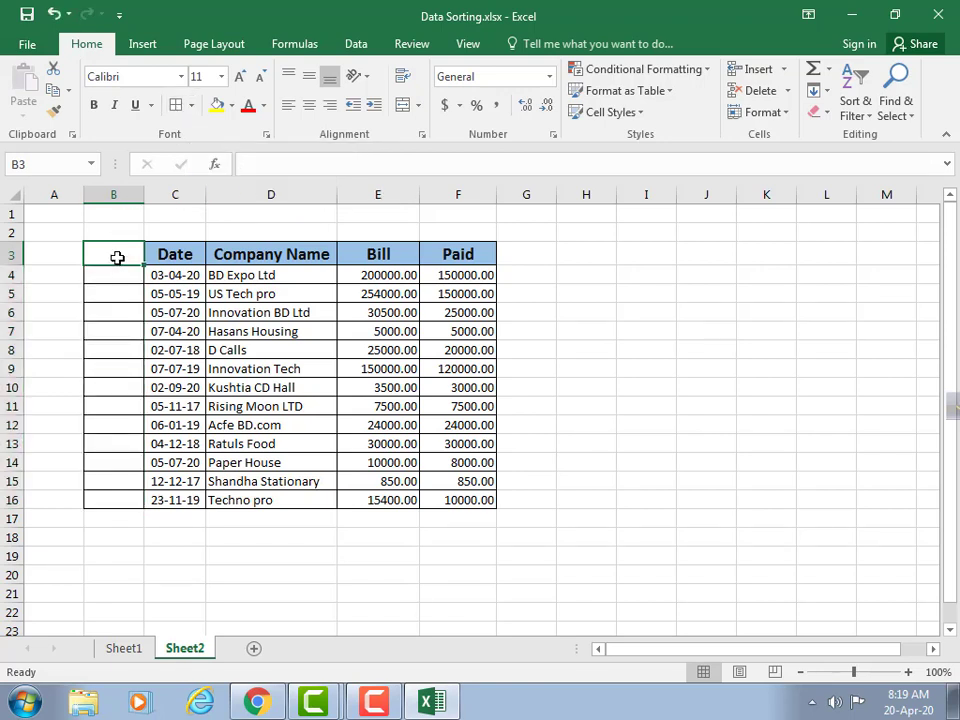
{"action": "type", "text": "SL"}
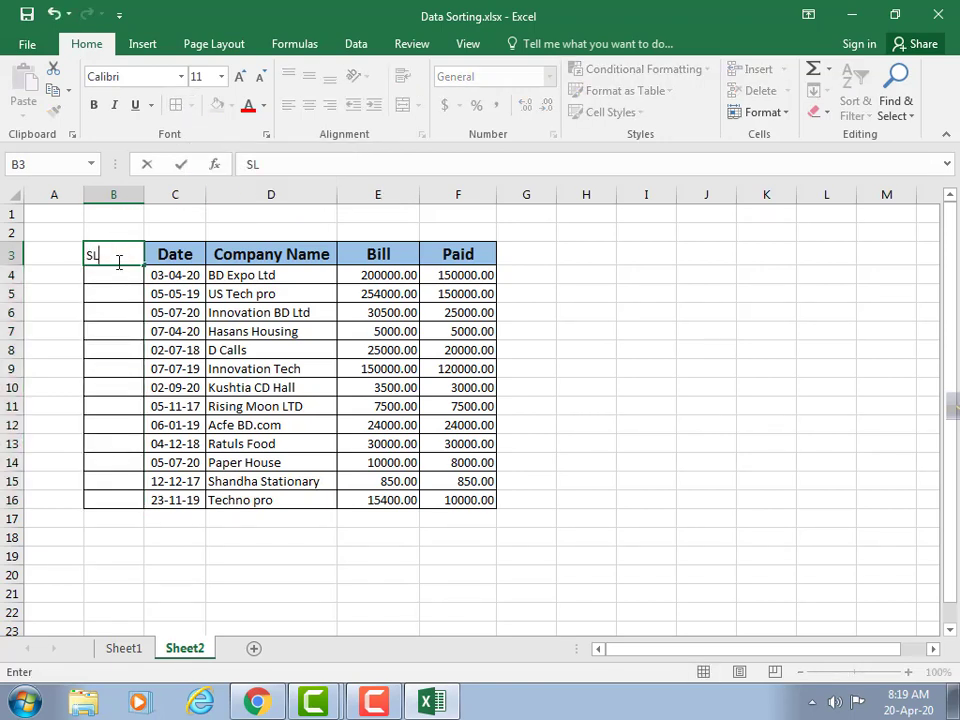
{"action": "key", "text": "Return"}
{"action": "type", "text": "1"}
{"action": "key", "text": "Return"}
{"action": "type", "text": "2"}
{"action": "key", "text": "Return"}
{"action": "type", "text": "3"}
{"action": "key", "text": "Return"}
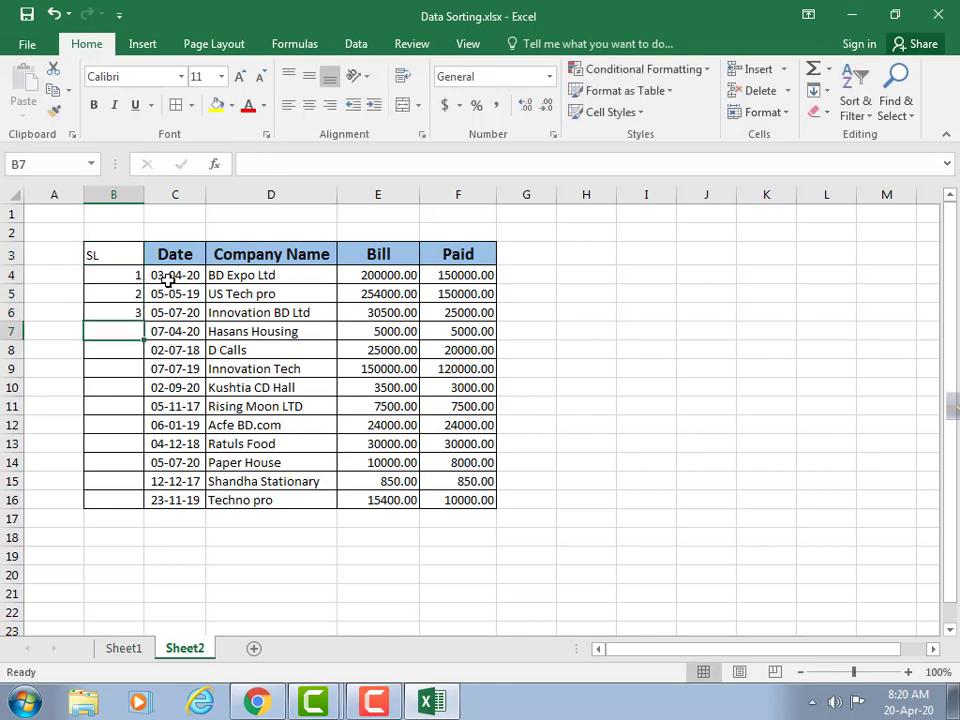
- Fill the serial number series from B4:B6 down to B16
{"action": "left_click_drag", "start_coordinate": [125, 275], "coordinate": [133, 312]}
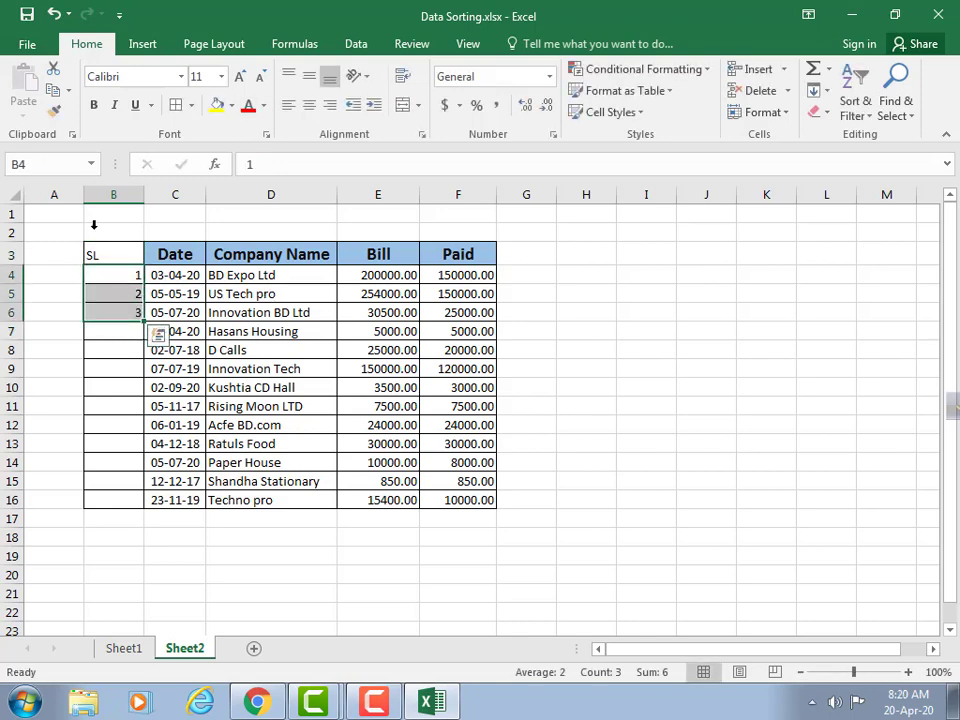
{"action": "double_click", "coordinate": [143, 321]}
{"action": "left_click", "coordinate": [152, 276]}
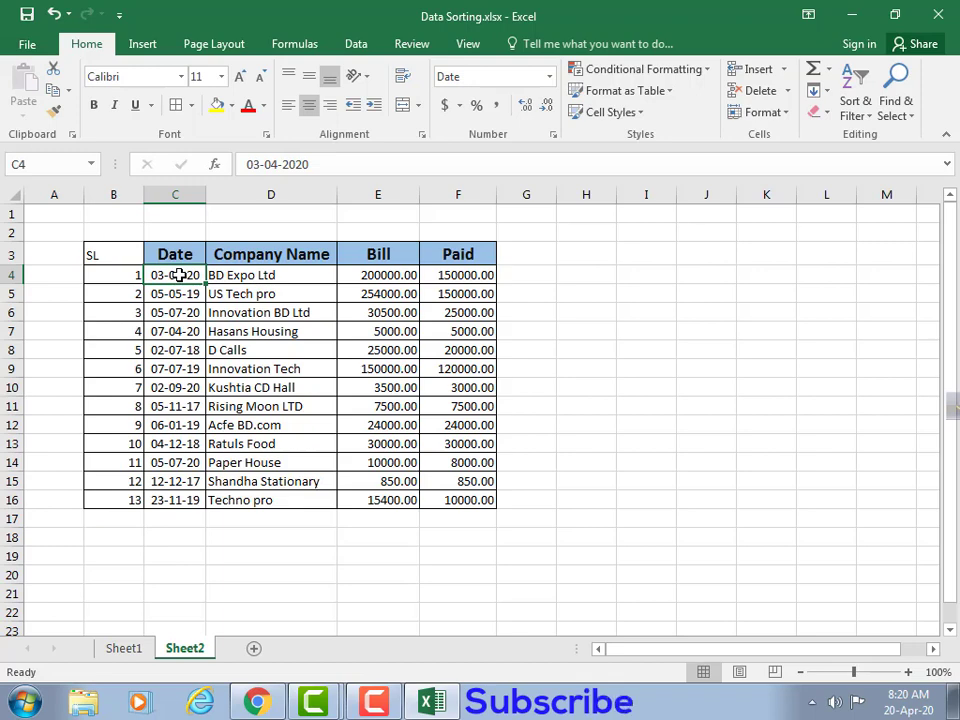
- Sort C4:F16 by Date from oldest to newest, leaving out the SL column, and select B4:B16 to check the serial numbers
{"action": "left_click_drag", "start_coordinate": [178, 275], "coordinate": [467, 498]}
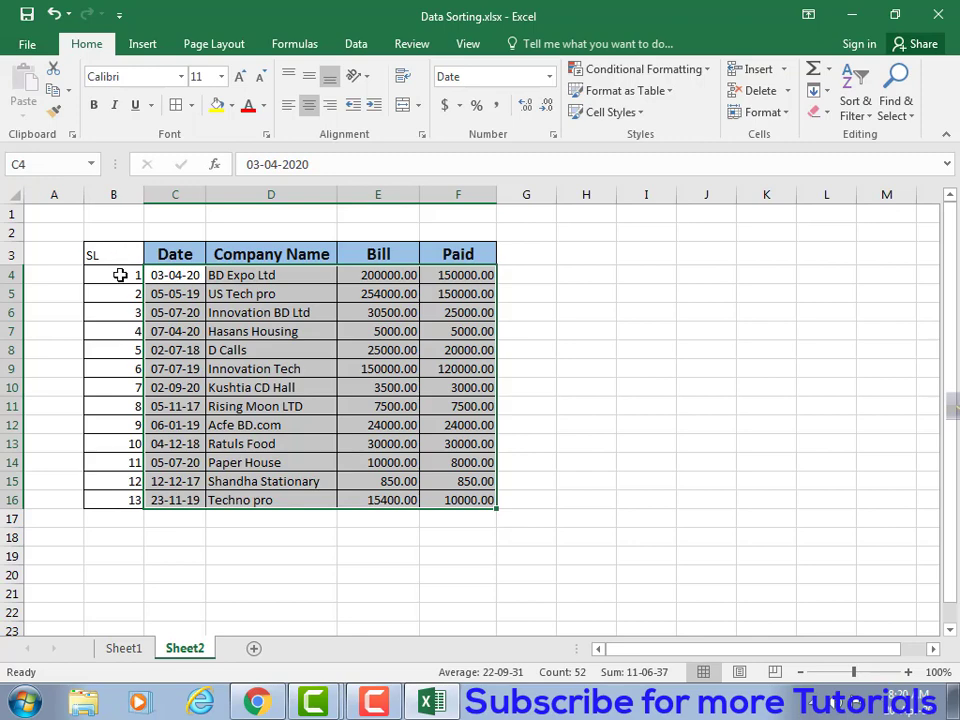
{"action": "left_click_drag", "start_coordinate": [115, 255], "coordinate": [147, 458]}
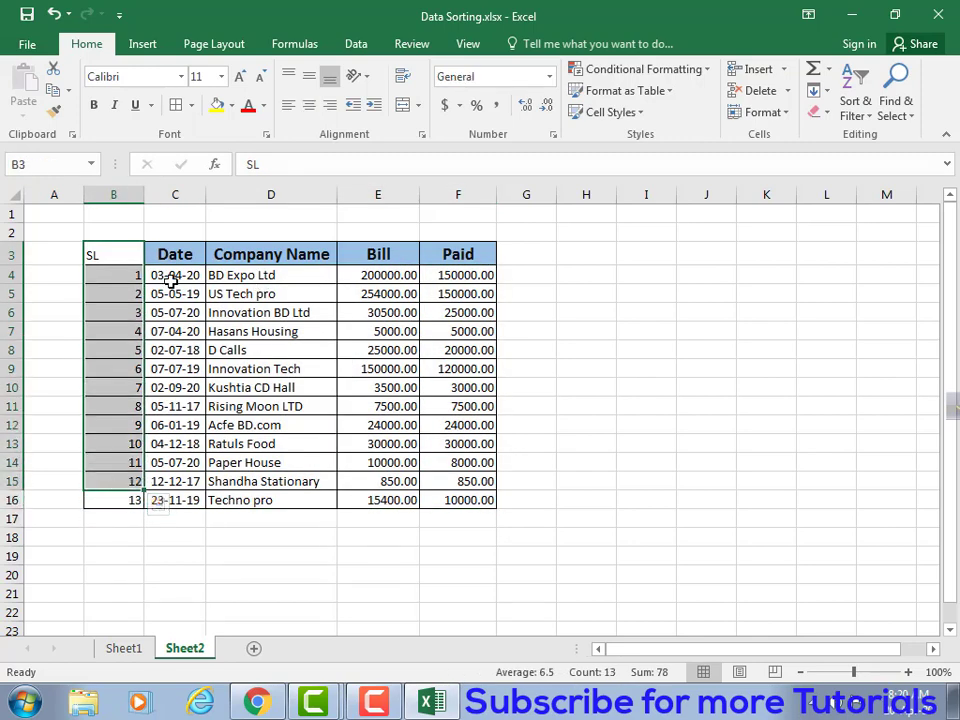
{"action": "left_click", "coordinate": [187, 274]}
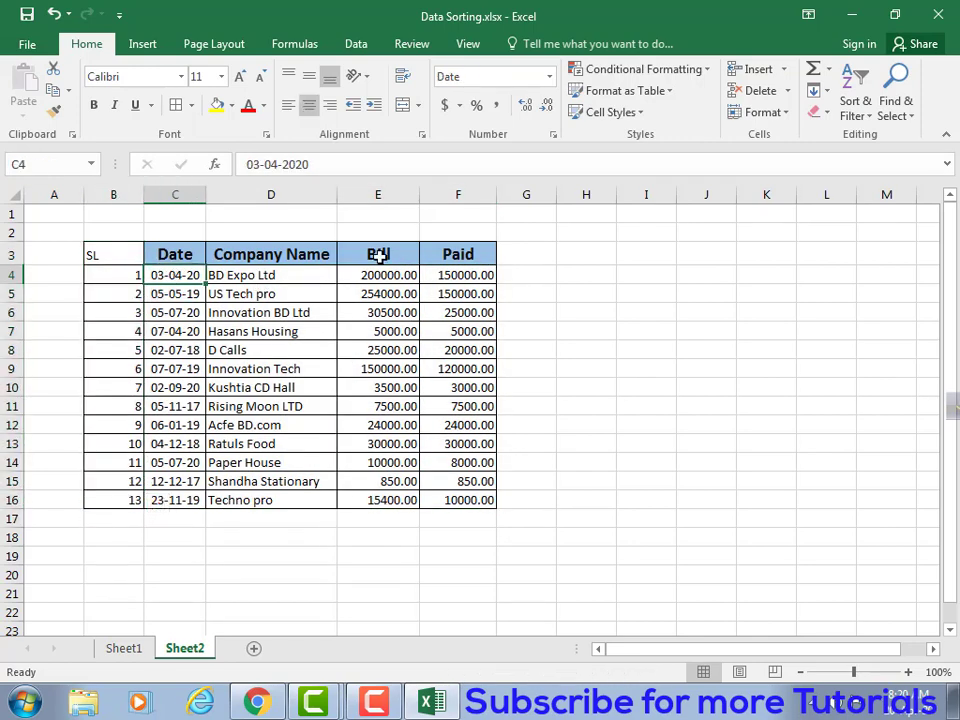
{"action": "left_click_drag", "start_coordinate": [174, 274], "coordinate": [422, 497]}
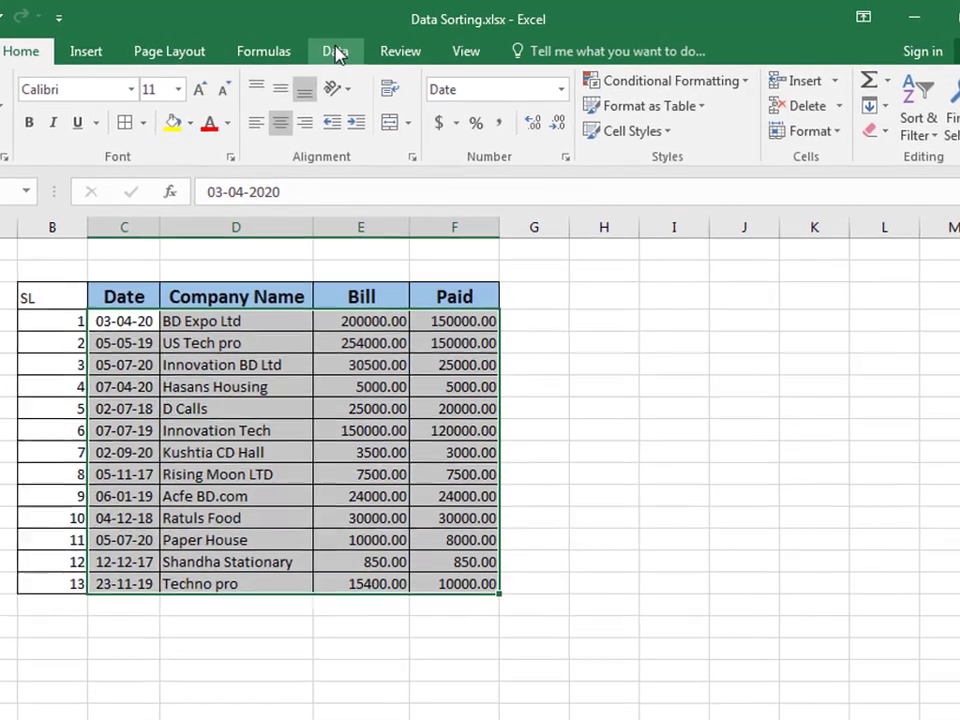
{"action": "left_click", "coordinate": [348, 46]}
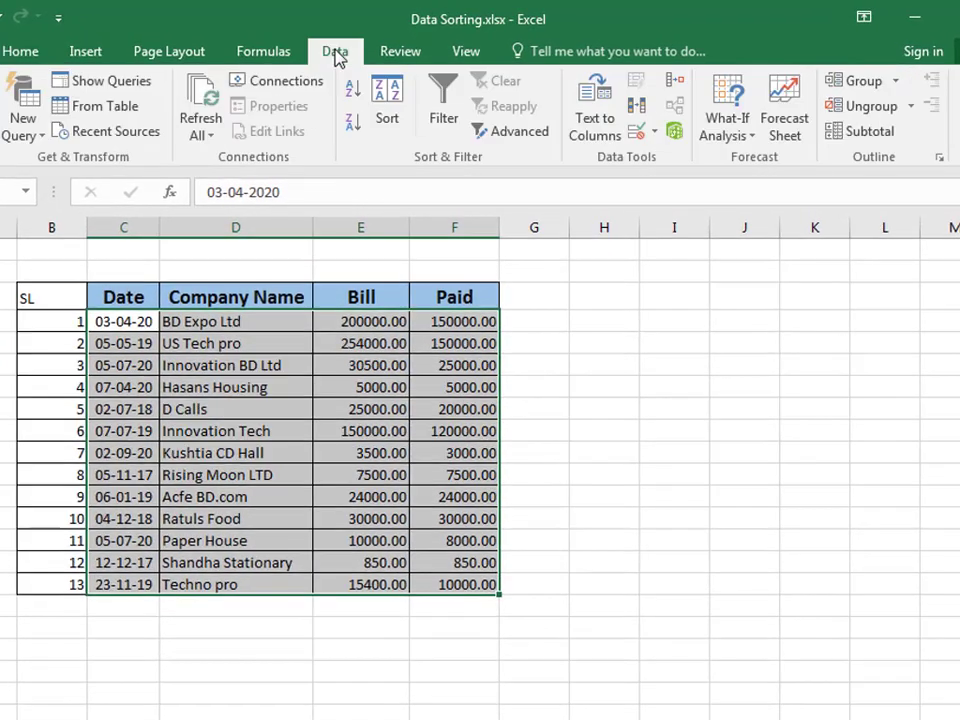
{"action": "left_click", "coordinate": [385, 102]}
{"action": "left_click_drag", "start_coordinate": [498, 65], "coordinate": [588, 30]}
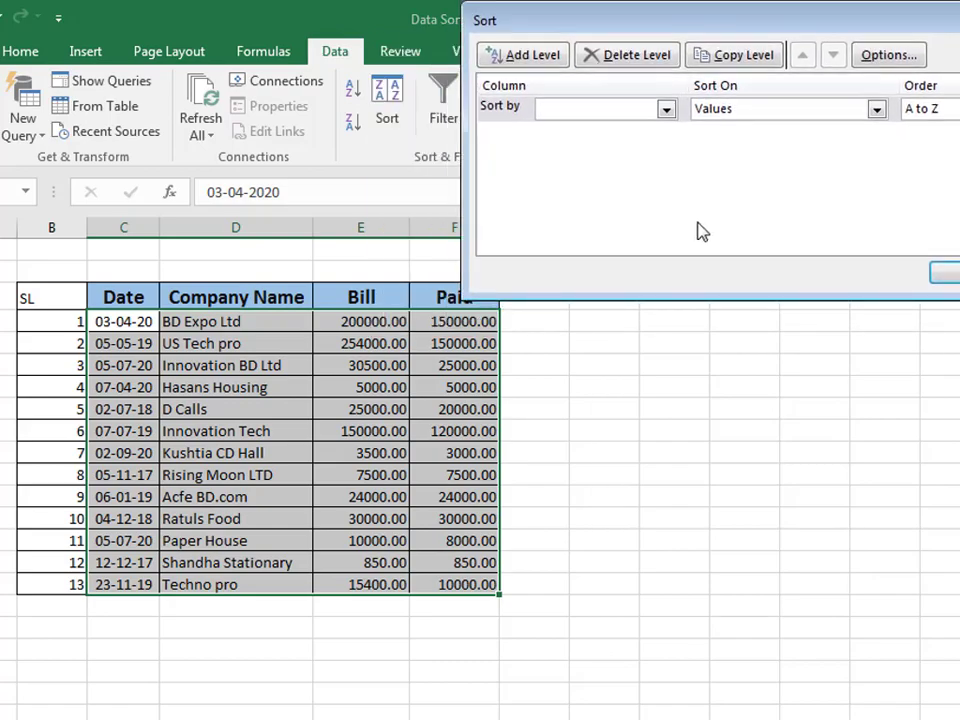
{"action": "left_click", "coordinate": [666, 108]}
{"action": "left_click", "coordinate": [615, 130]}
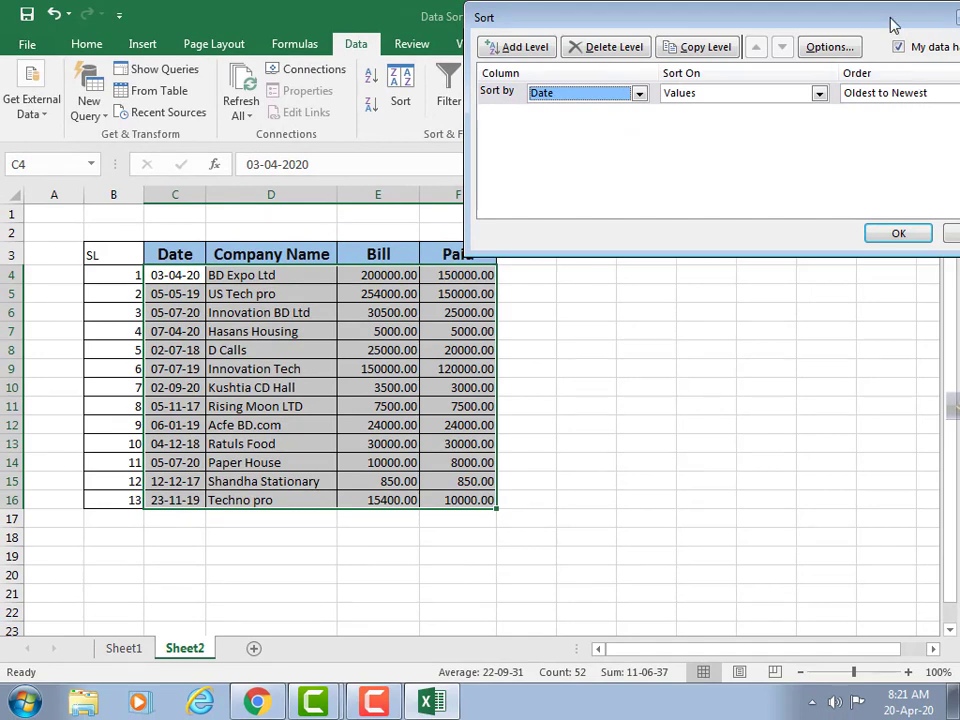
{"action": "left_click_drag", "start_coordinate": [893, 25], "coordinate": [849, 27]}
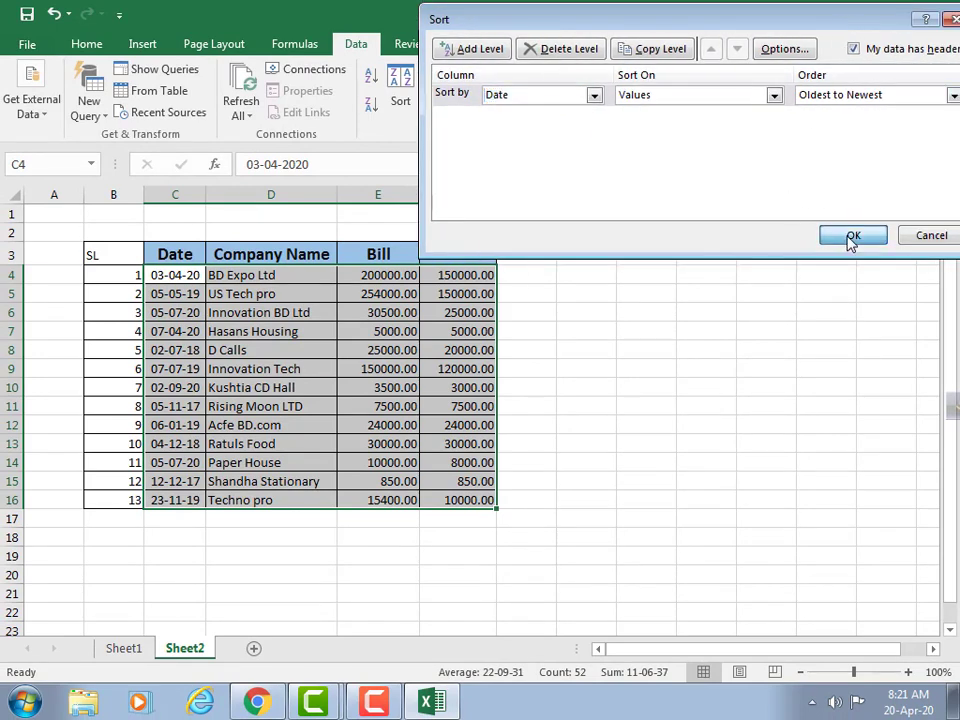
{"action": "left_click", "coordinate": [849, 238]}
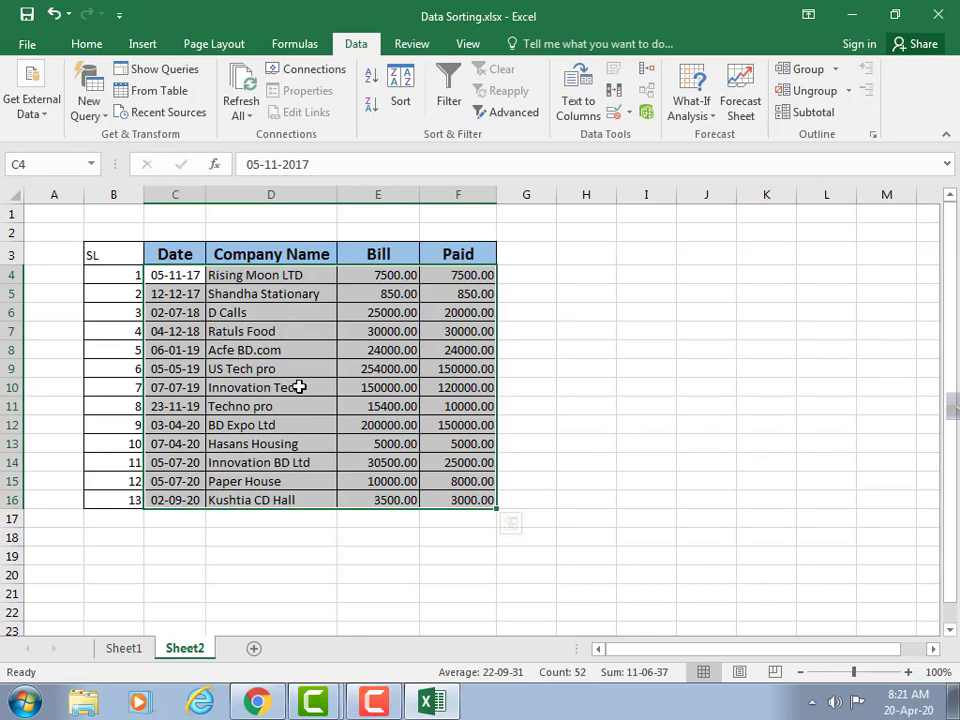
{"action": "left_click_drag", "start_coordinate": [126, 282], "coordinate": [118, 497]}
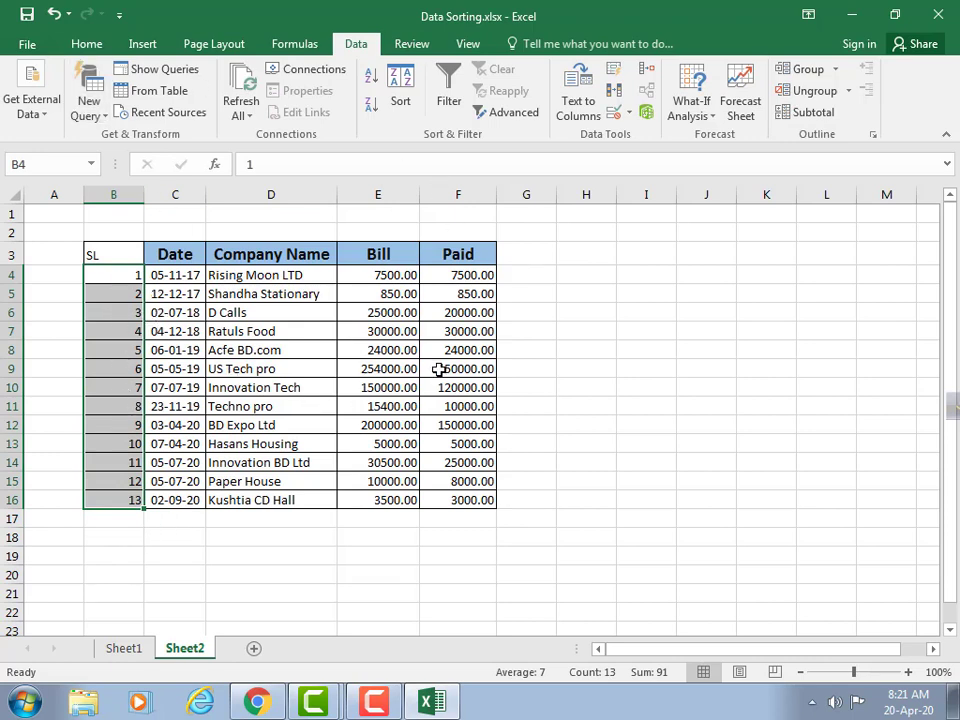
- Undo the last sort by Date on C4:F16 and clear the range selection
{"action": "left_click", "coordinate": [54, 15]}
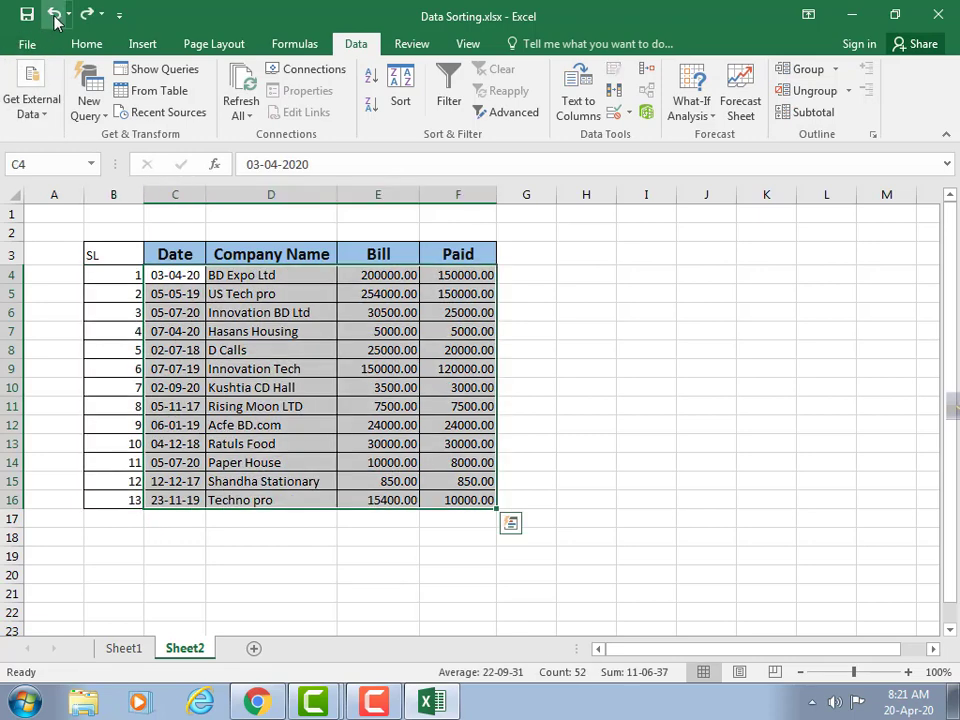
{"action": "left_click", "coordinate": [691, 357]}
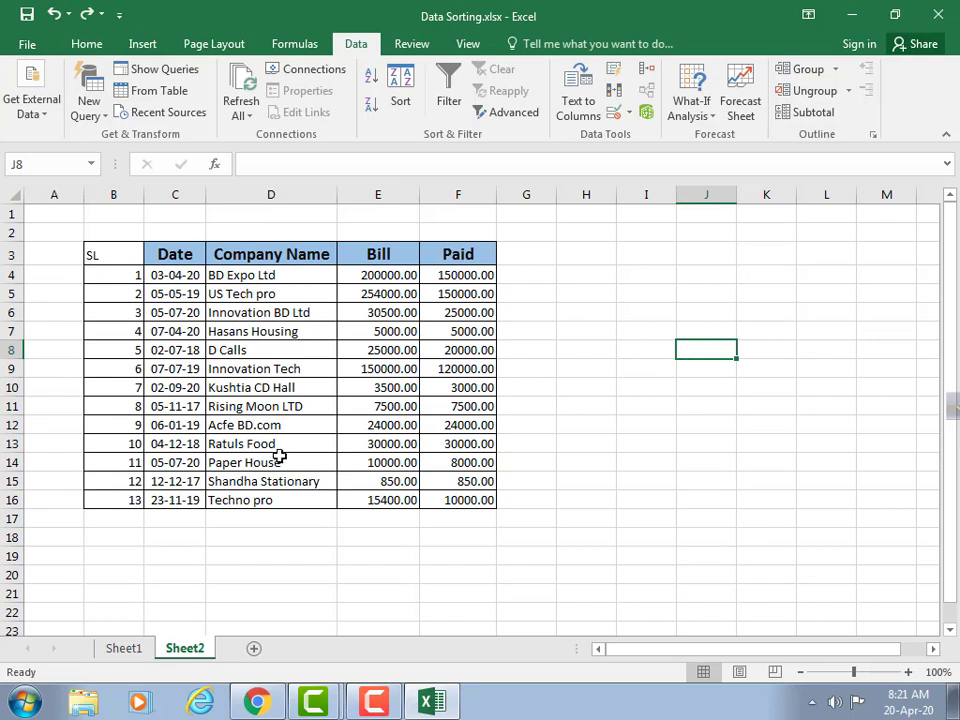
{"action": "left_click", "coordinate": [202, 442]}
- Fill the table rows C5:F5, C7:F7 and C9:F9 with red
{"action": "left_click_drag", "start_coordinate": [170, 293], "coordinate": [445, 294]}
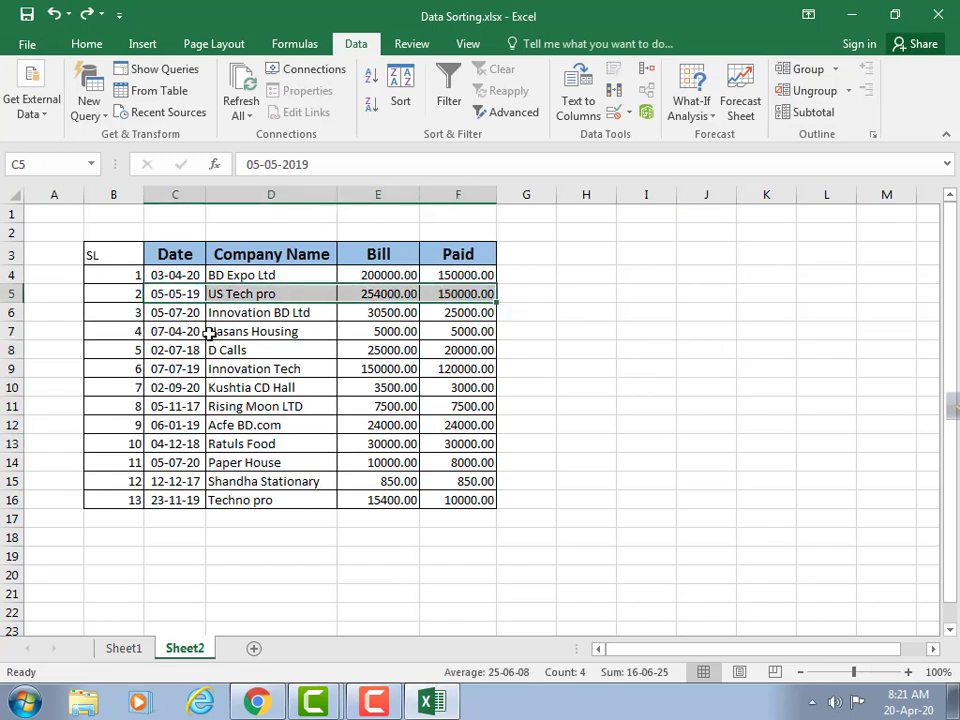
{"action": "left_click_drag", "start_coordinate": [207, 332], "coordinate": [440, 332]}
{"action": "left_click_drag", "start_coordinate": [163, 369], "coordinate": [430, 369]}
{"action": "left_click", "coordinate": [88, 45]}
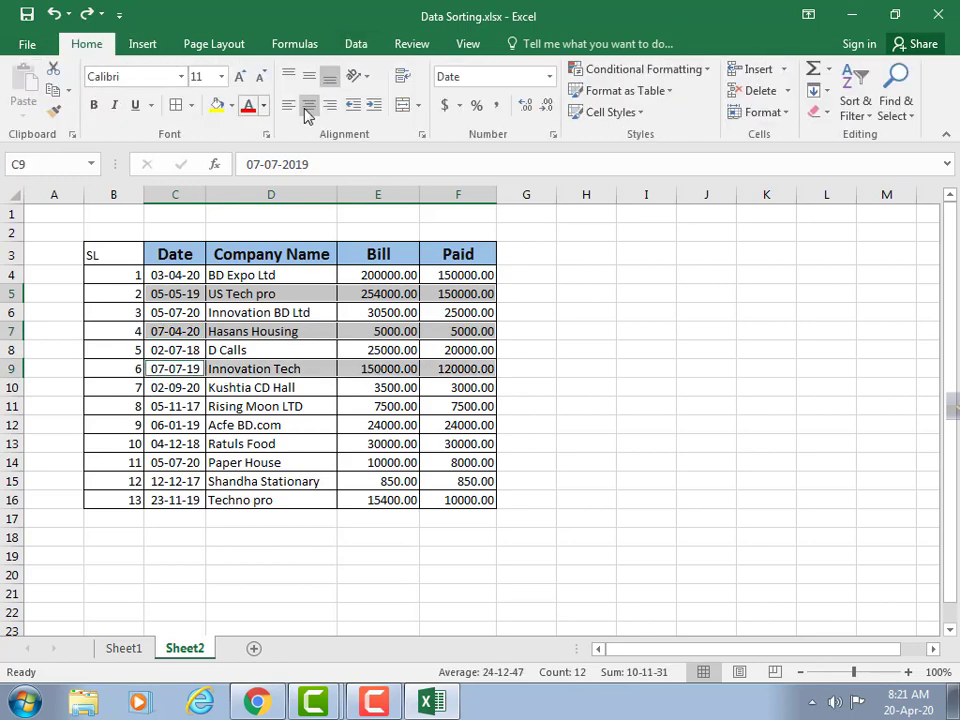
{"action": "left_click", "coordinate": [230, 106]}
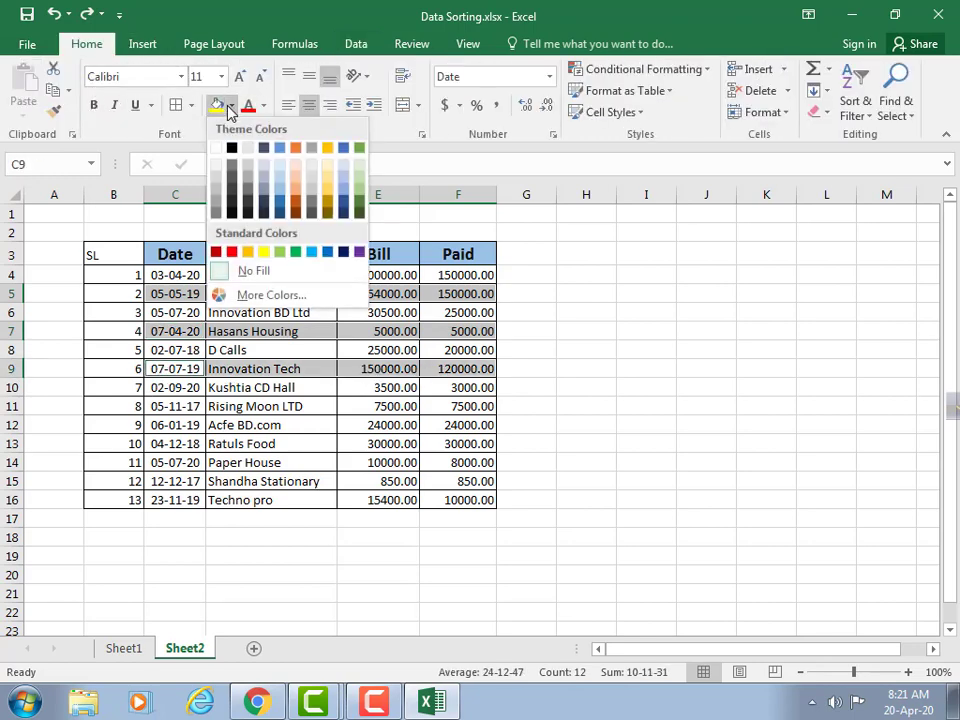
{"action": "left_click", "coordinate": [216, 251]}
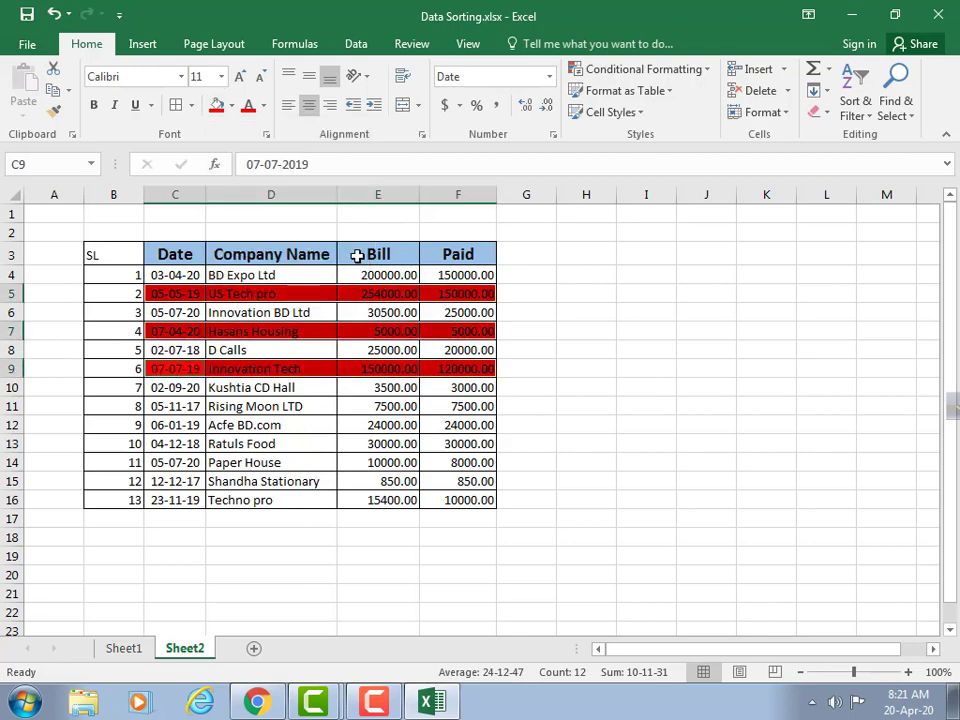
- Fill the table rows C4:F4, C6:F6 and C10:F10 with a darker theme blue
{"action": "left_click", "coordinate": [226, 402]}
{"action": "left_click_drag", "start_coordinate": [154, 388], "coordinate": [458, 388]}
{"action": "left_click_drag", "start_coordinate": [150, 312], "coordinate": [458, 312]}
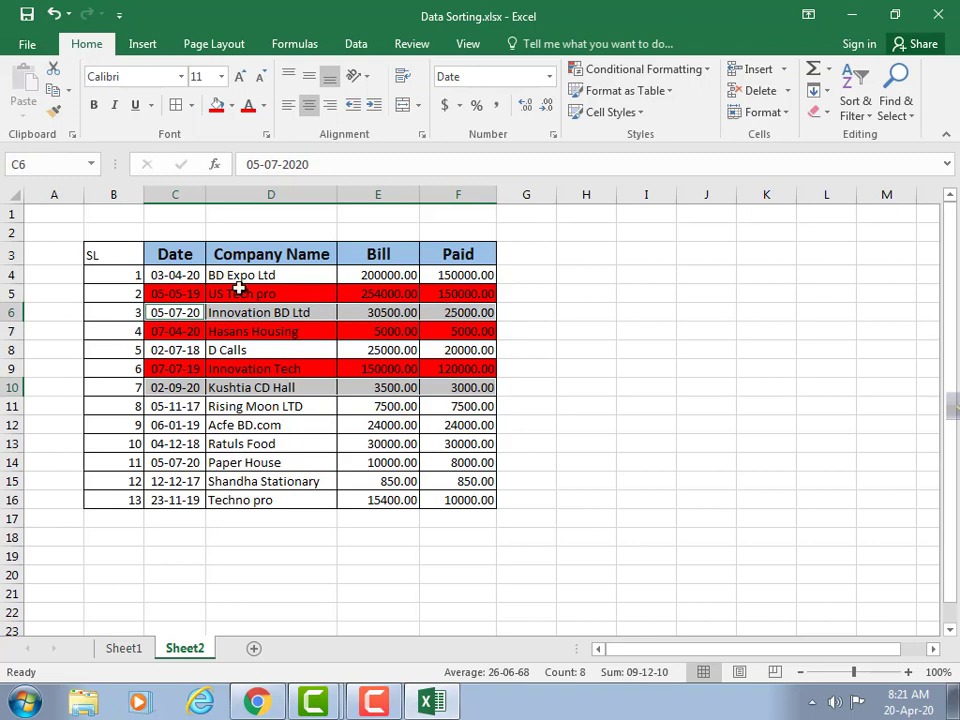
{"action": "left_click_drag", "start_coordinate": [165, 274], "coordinate": [458, 275]}
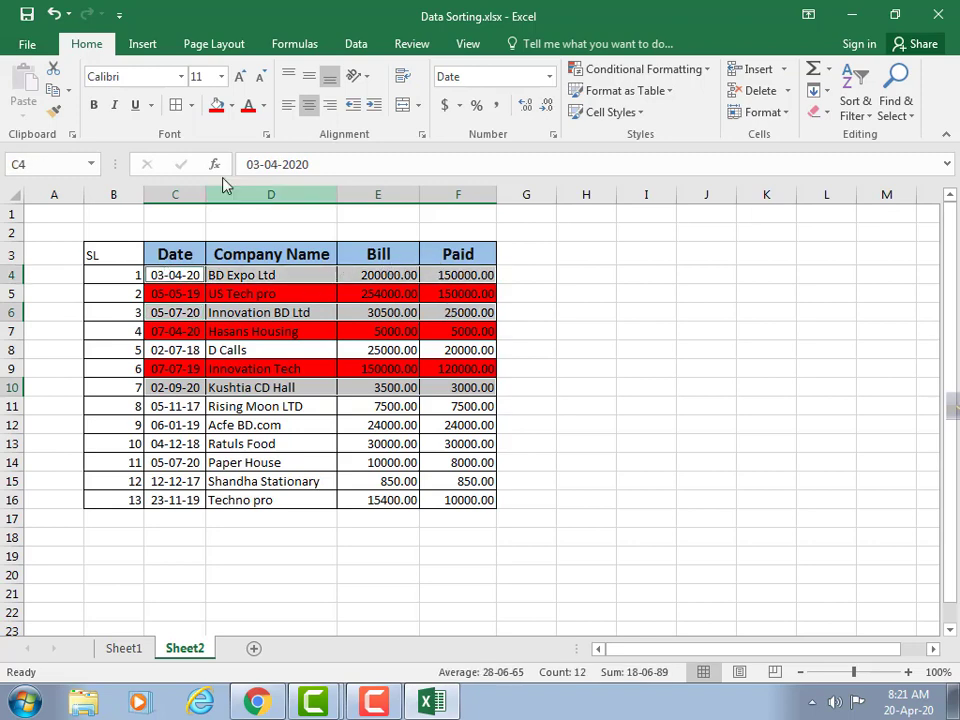
{"action": "left_click", "coordinate": [231, 105]}
{"action": "left_click", "coordinate": [279, 204]}
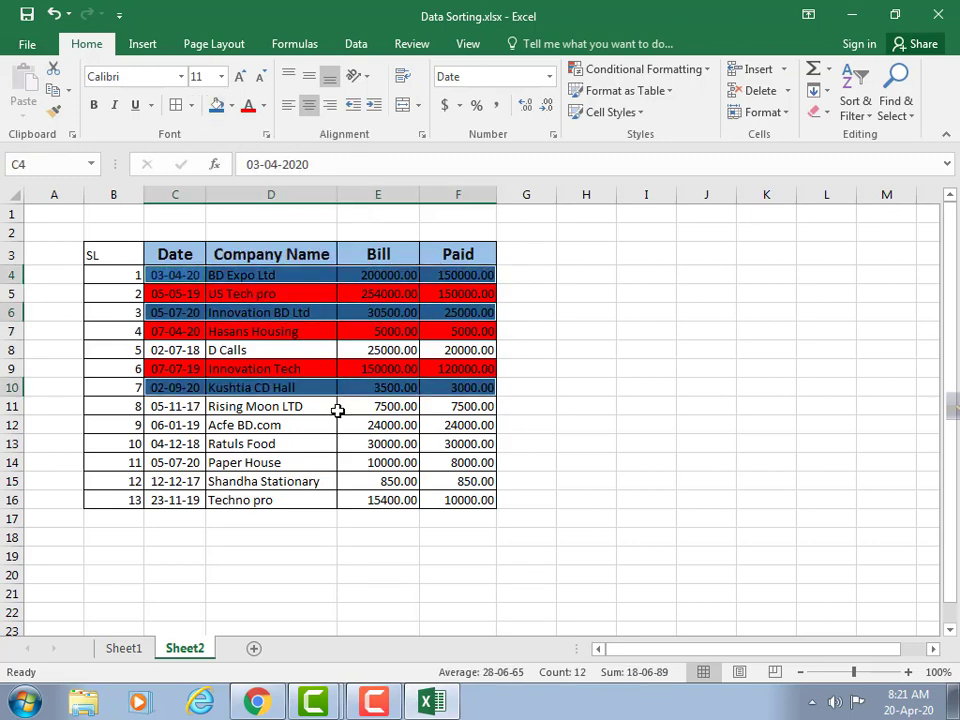
{"action": "left_click", "coordinate": [250, 443]}
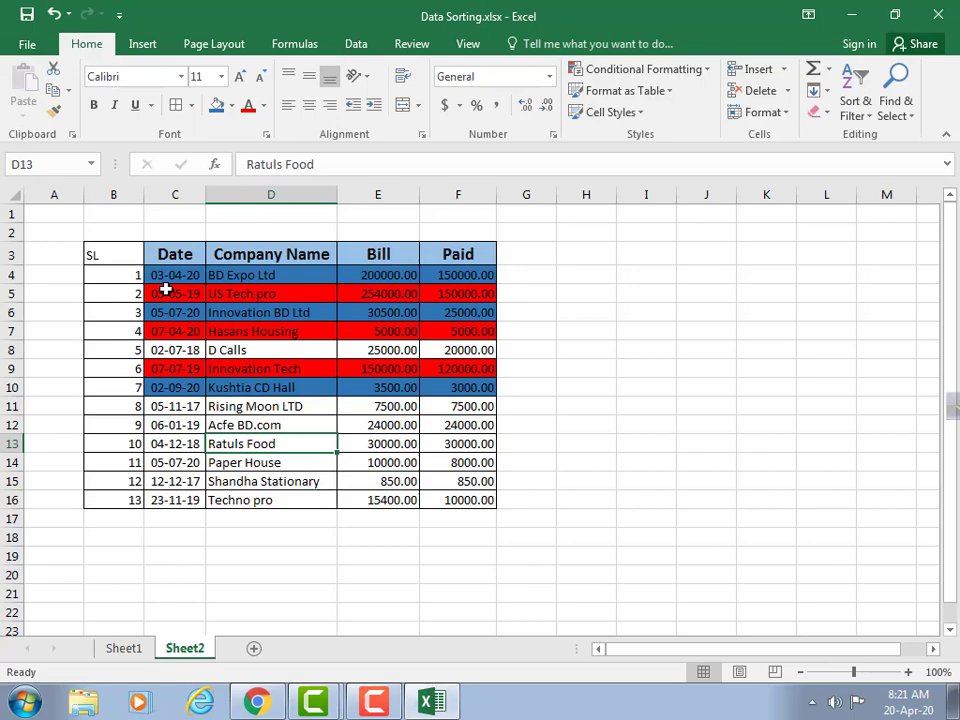
- Start a custom sort of C4:F16, leaving out the SL column, with Date as the sort column
{"action": "left_click_drag", "start_coordinate": [165, 280], "coordinate": [462, 500]}
{"action": "left_click", "coordinate": [356, 44]}
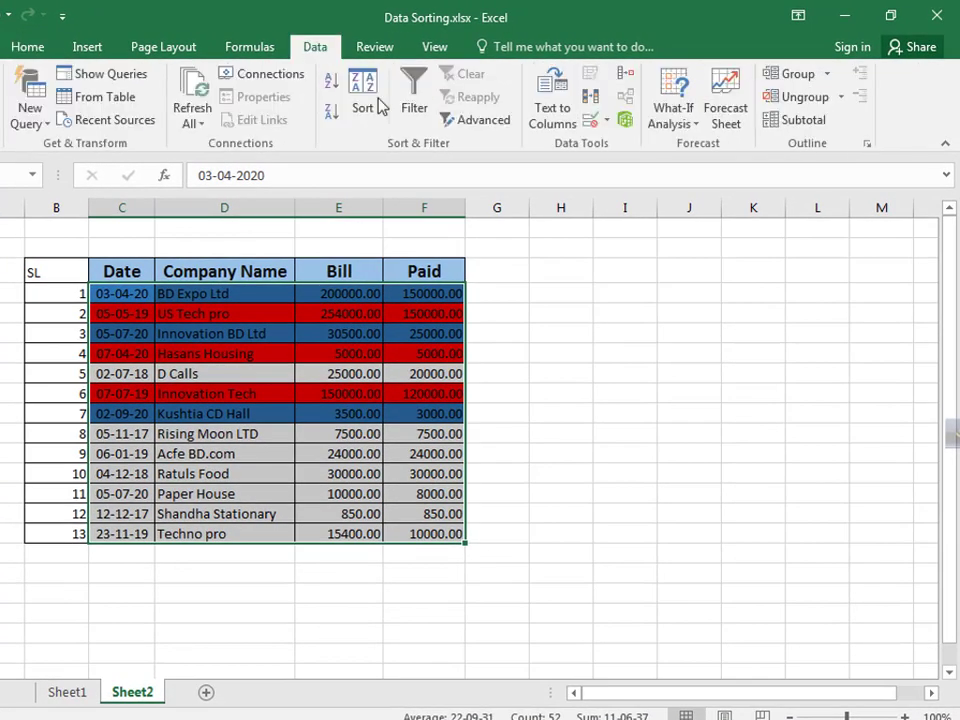
{"action": "left_click", "coordinate": [366, 96]}
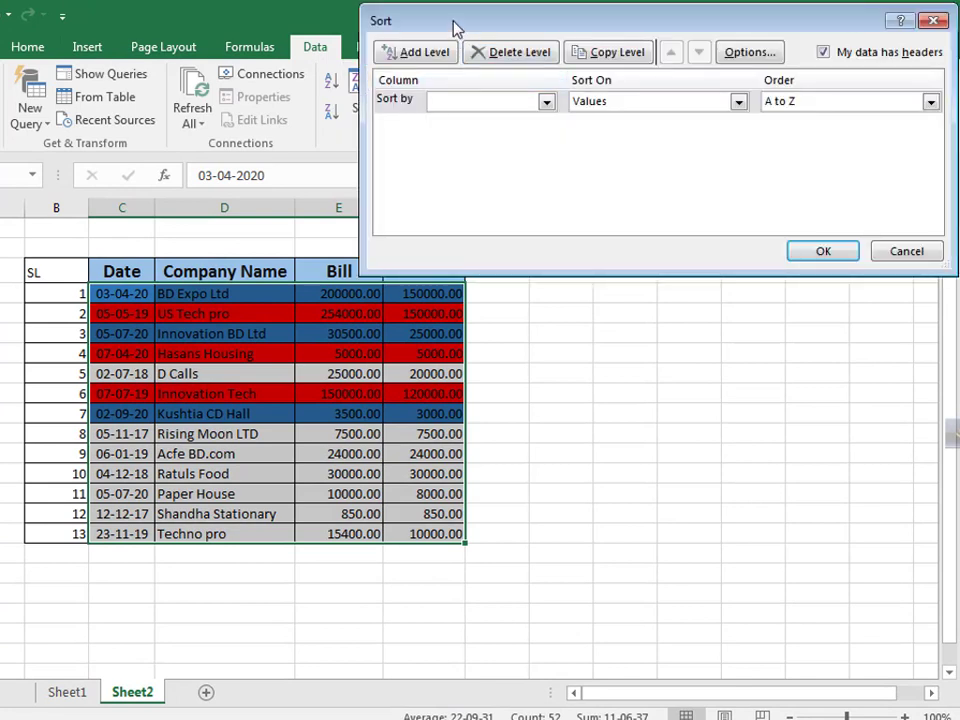
{"action": "left_click_drag", "start_coordinate": [453, 26], "coordinate": [557, 26]}
{"action": "left_click_drag", "start_coordinate": [700, 30], "coordinate": [606, 30]}
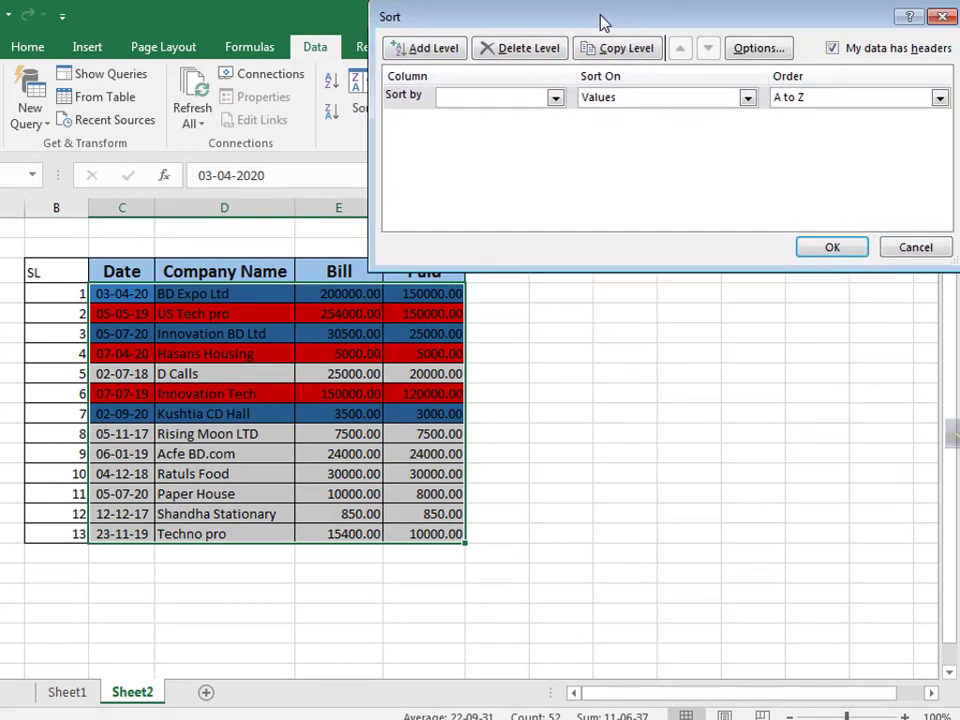
{"action": "left_click", "coordinate": [556, 101]}
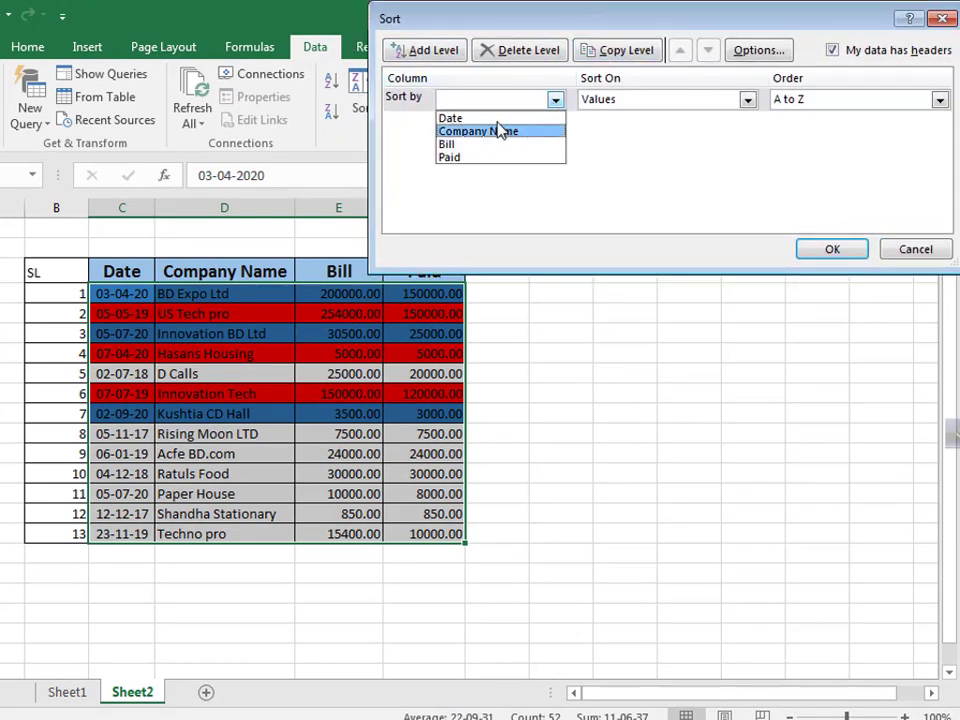
{"action": "left_click", "coordinate": [495, 119]}
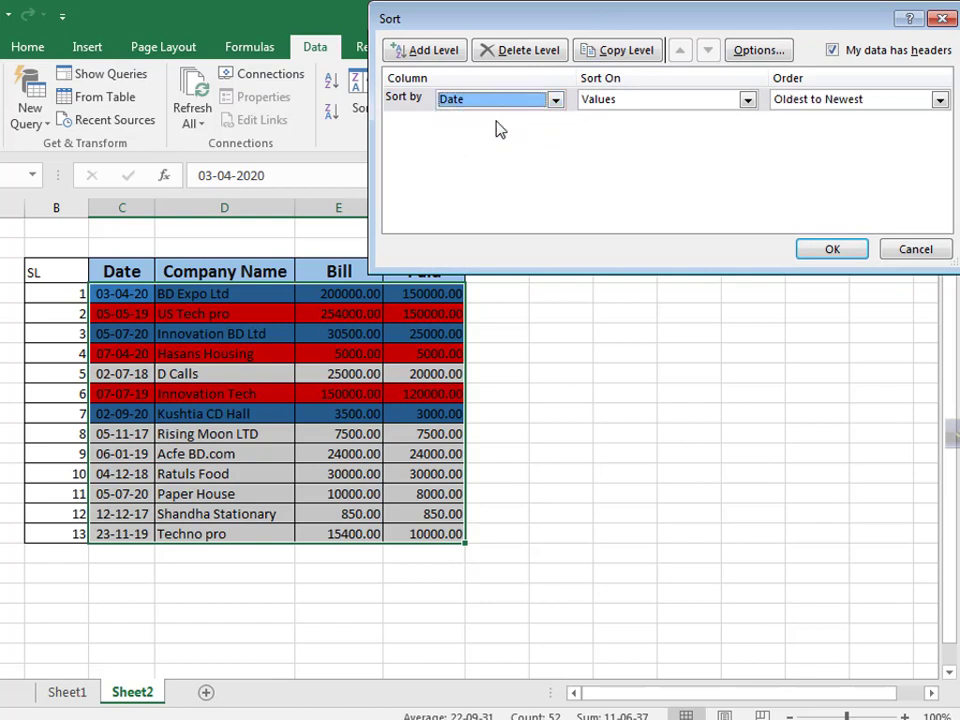
- Set the Date sort level to sort on Cell Color, with red cells on top
{"action": "left_click", "coordinate": [748, 99]}
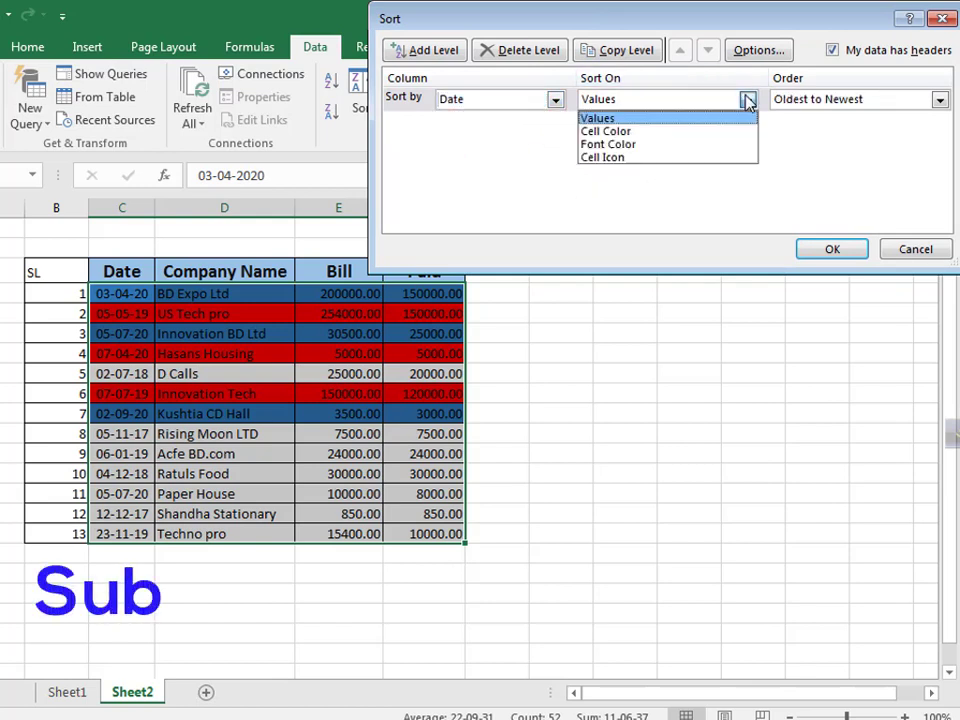
{"action": "left_click", "coordinate": [679, 133]}
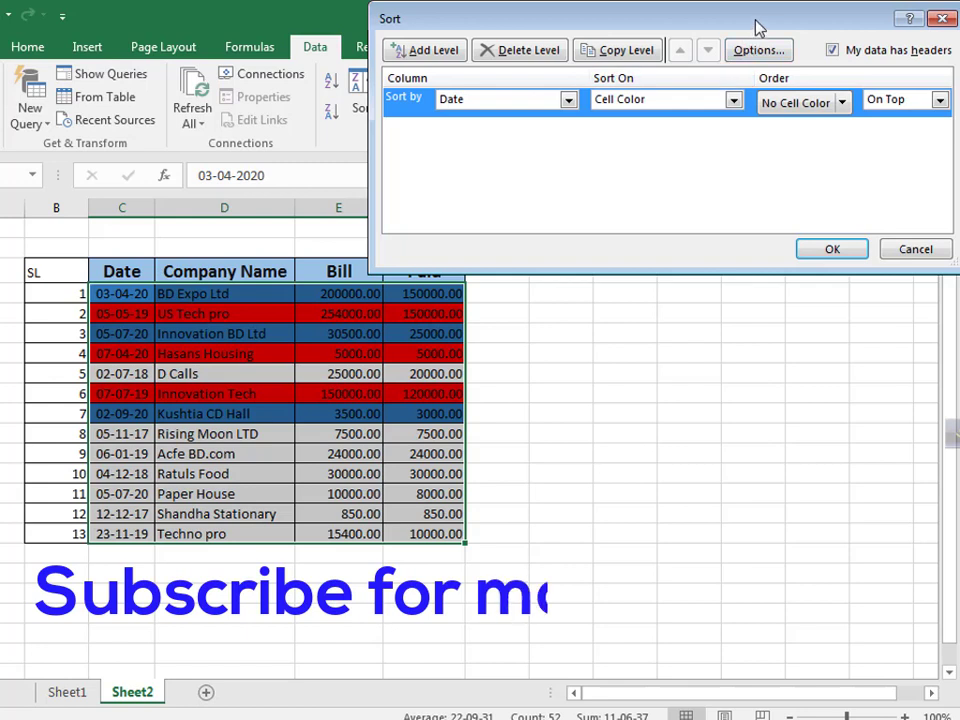
{"action": "left_click_drag", "start_coordinate": [757, 27], "coordinate": [677, 26]}
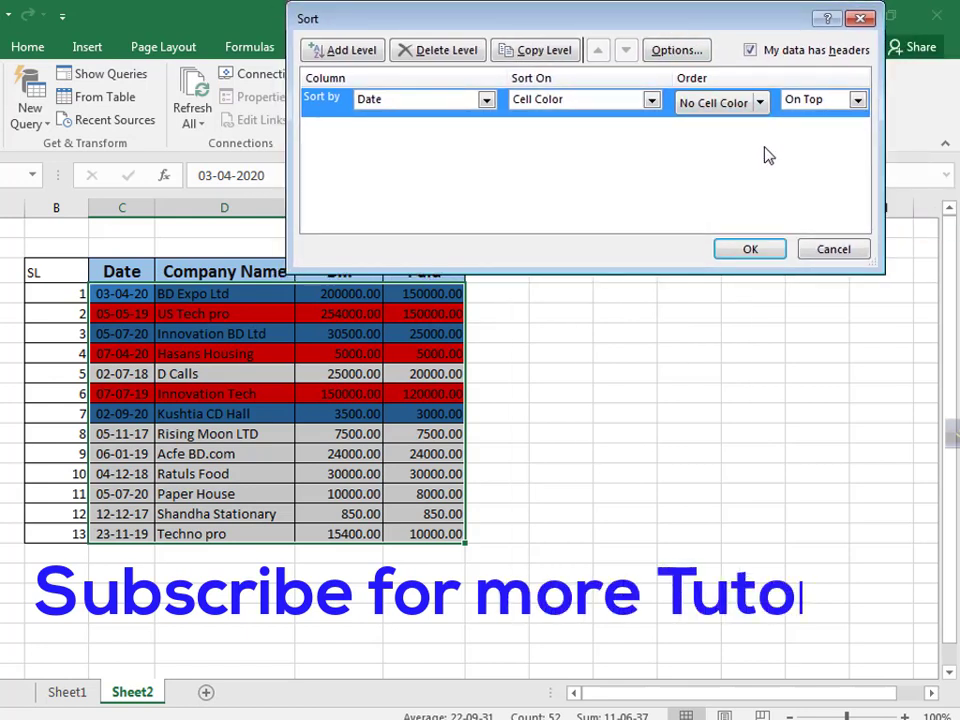
{"action": "left_click", "coordinate": [760, 104]}
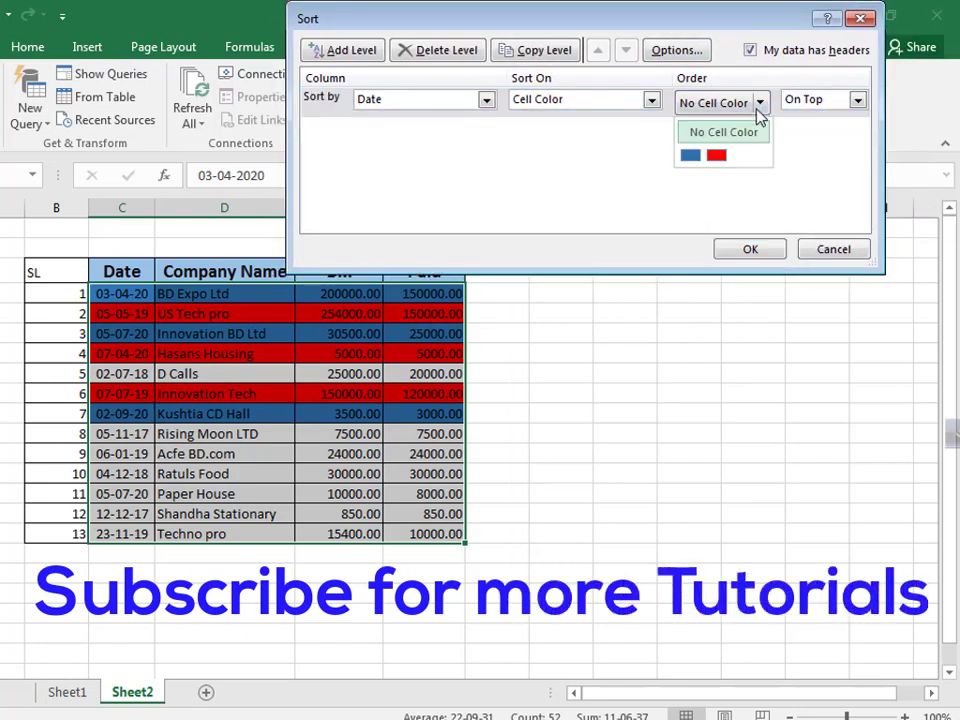
{"action": "left_click", "coordinate": [717, 158]}
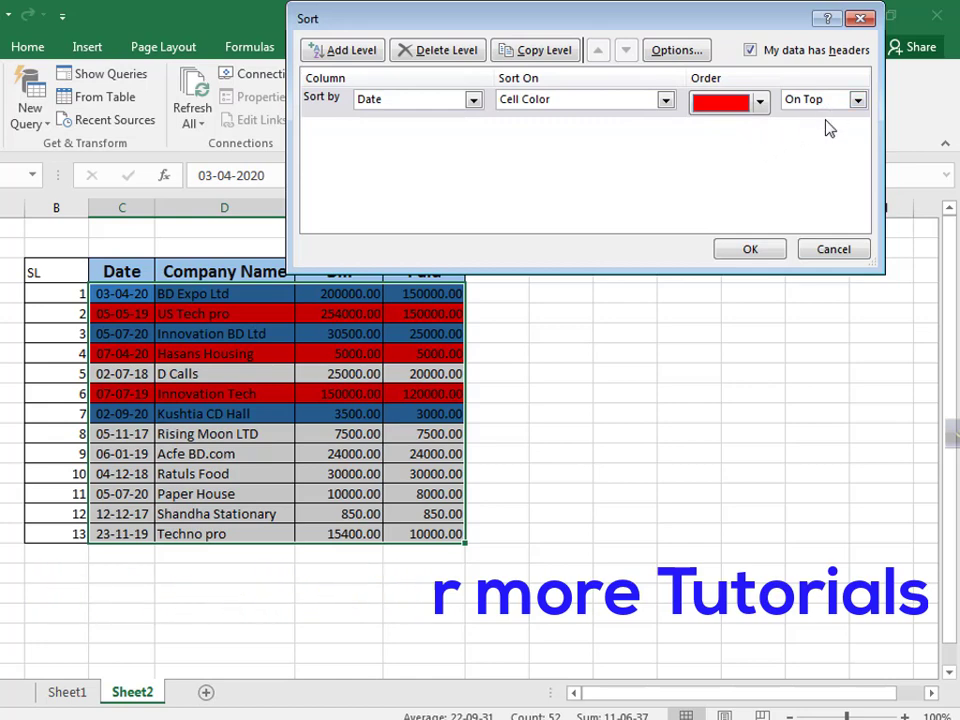